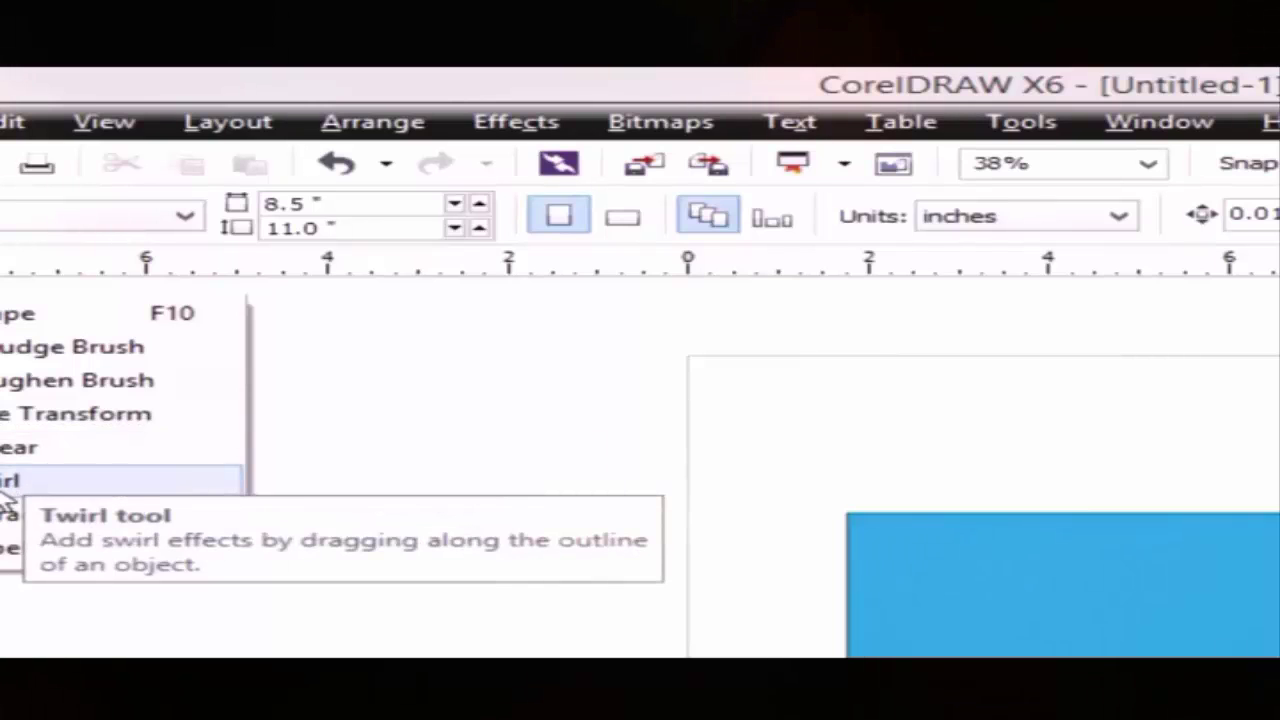
# Activate the Twirl tool and select the blue rectangle for twirling
pyautogui.click(6, 482)
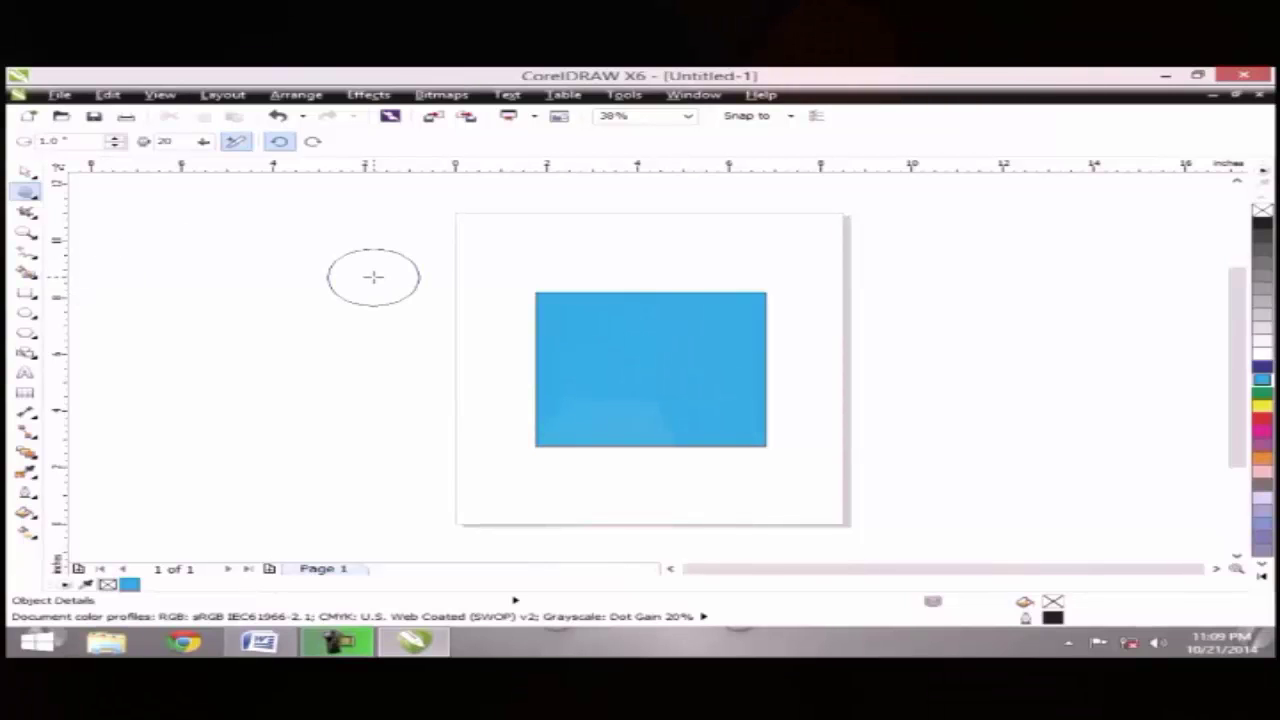
pyautogui.click(27, 197)
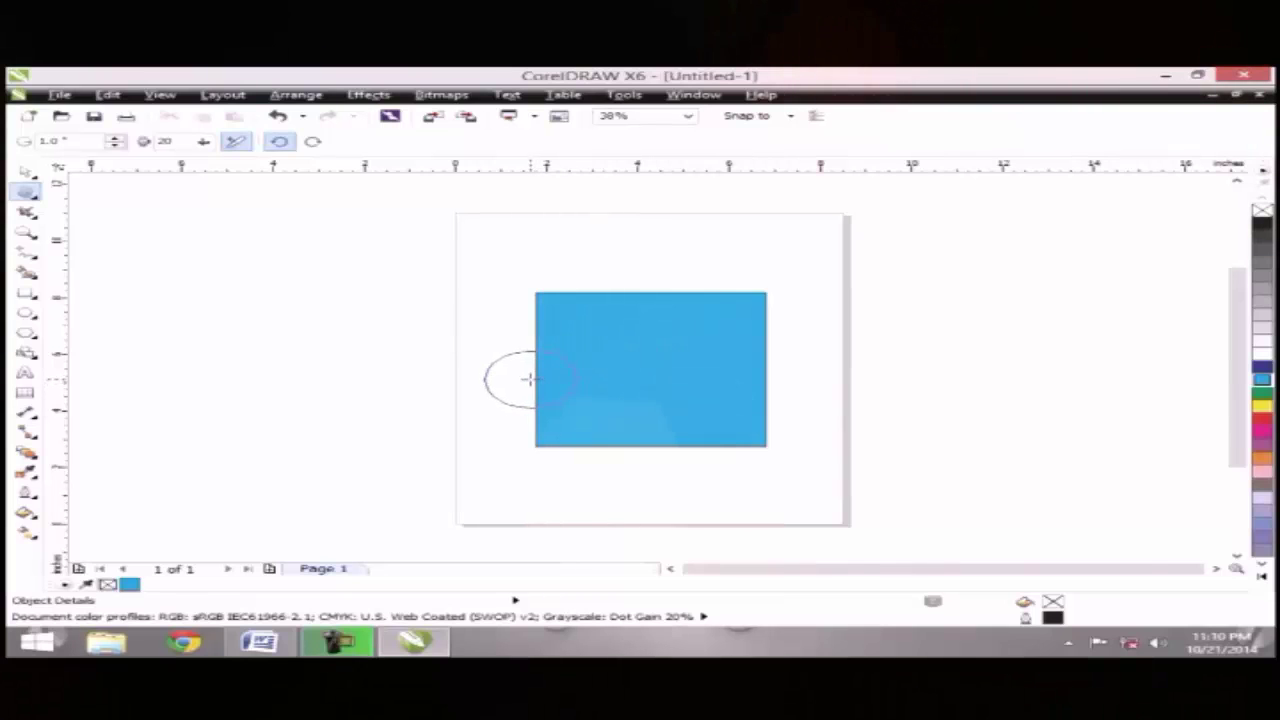
pyautogui.click(25, 192)
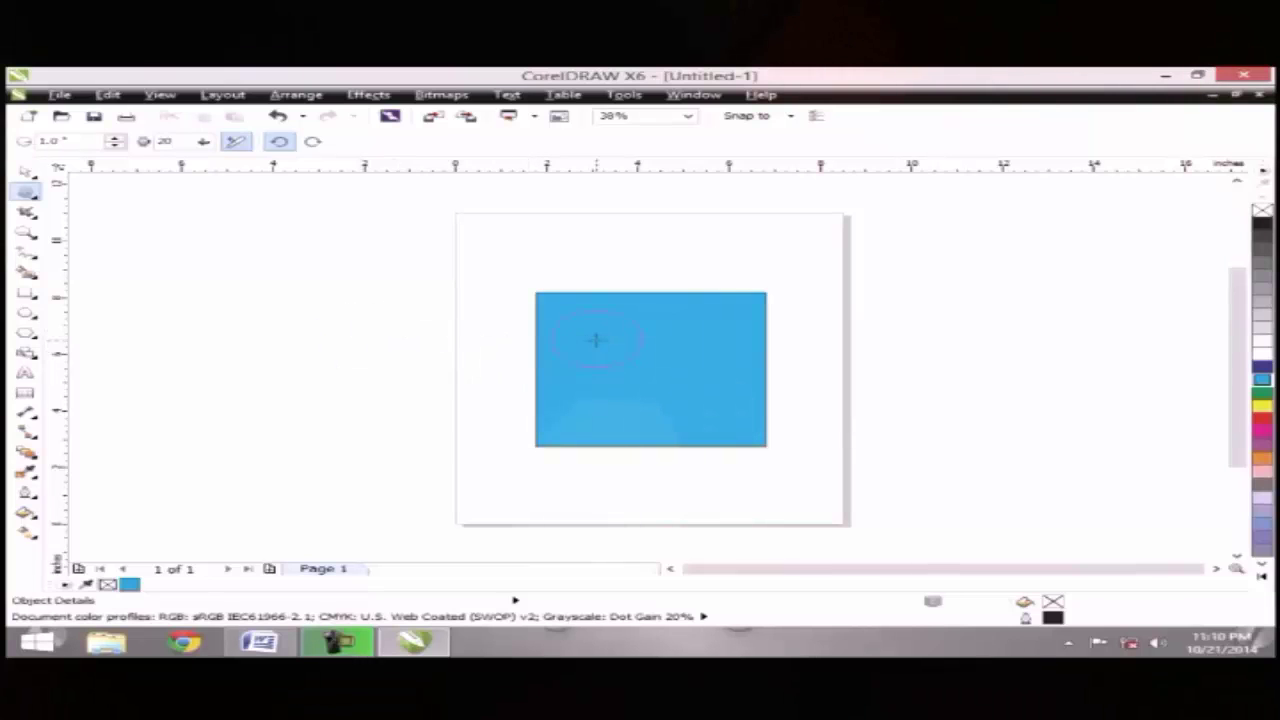
pyautogui.click(523, 355)
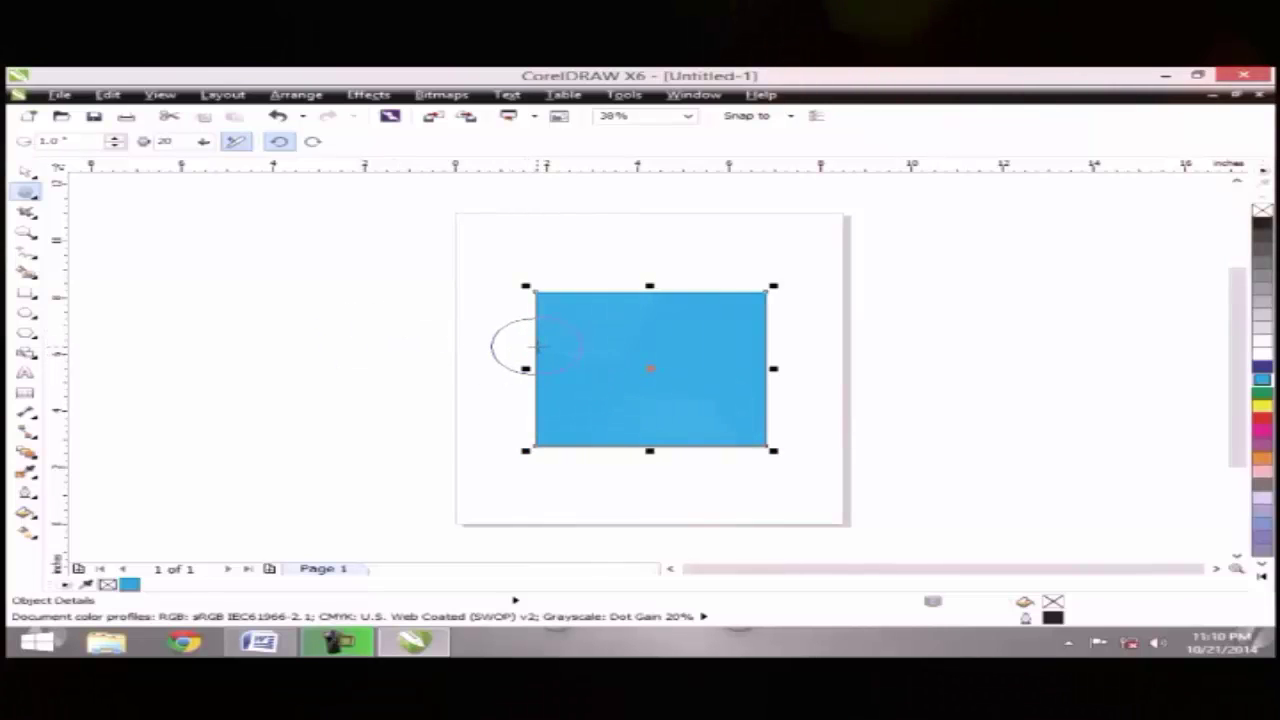
pyautogui.press('Escape')
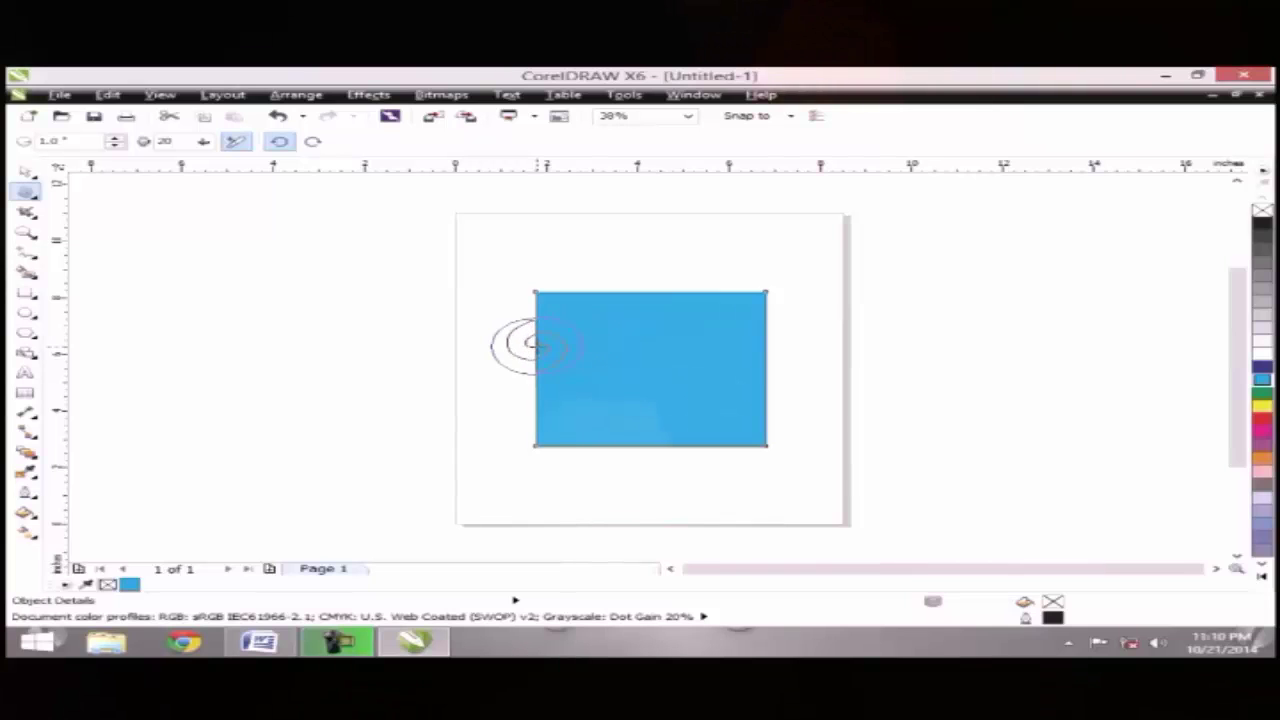
# Twirl two spots on the rectangle's left edge and two on its bottom edge, using a 1.0-inch nib and a rate of 20
pyautogui.moveTo(531, 345); pyautogui.dragTo(532, 346)
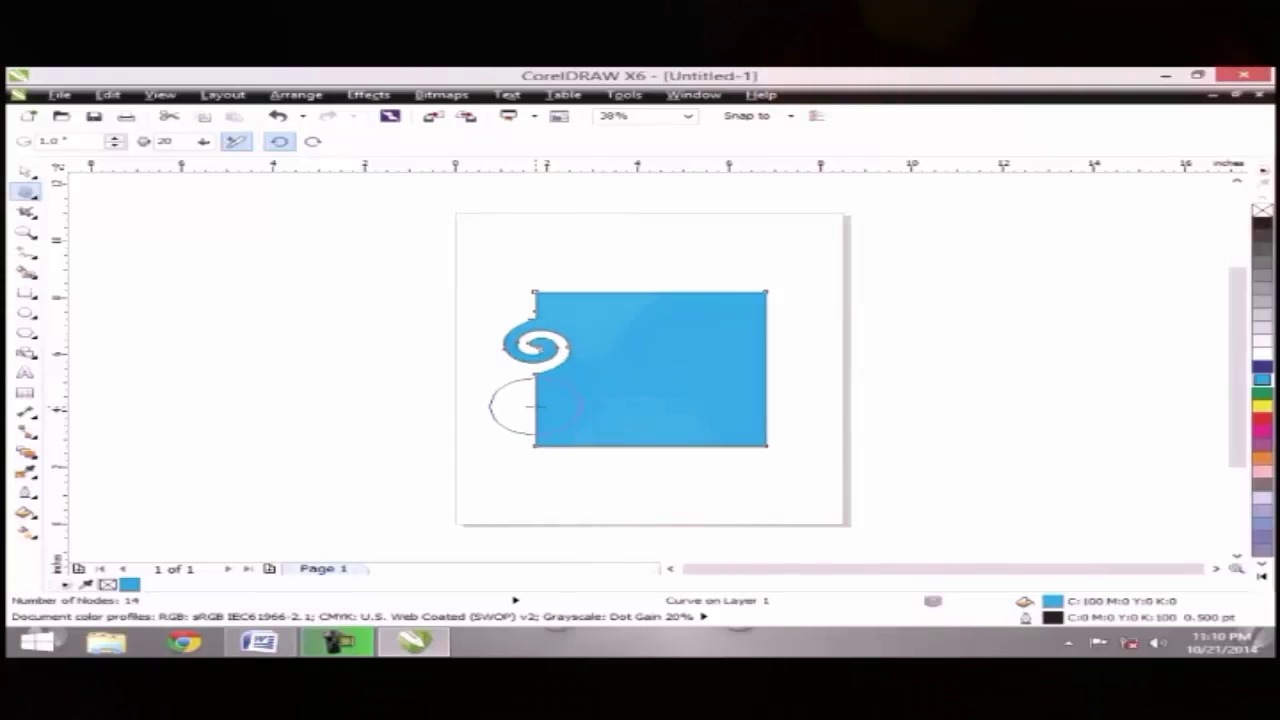
pyautogui.moveTo(528, 405); pyautogui.dragTo(528, 405)
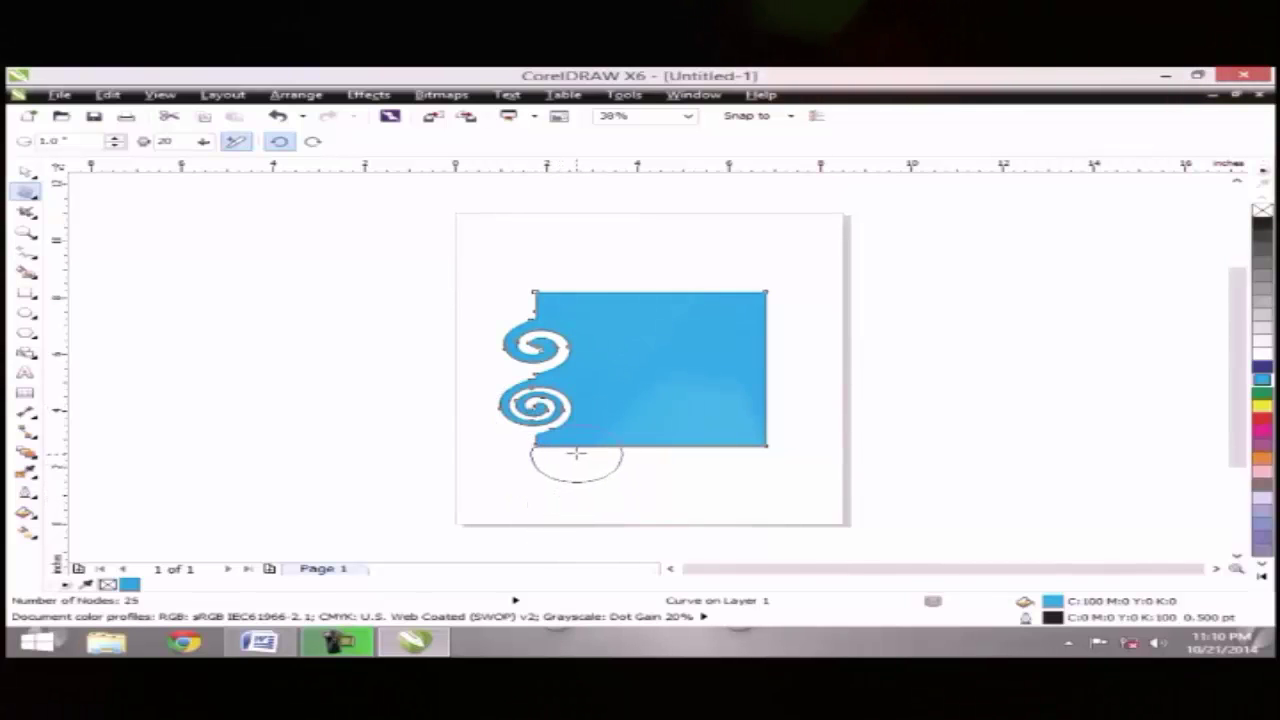
pyautogui.moveTo(574, 450); pyautogui.dragTo(574, 450)
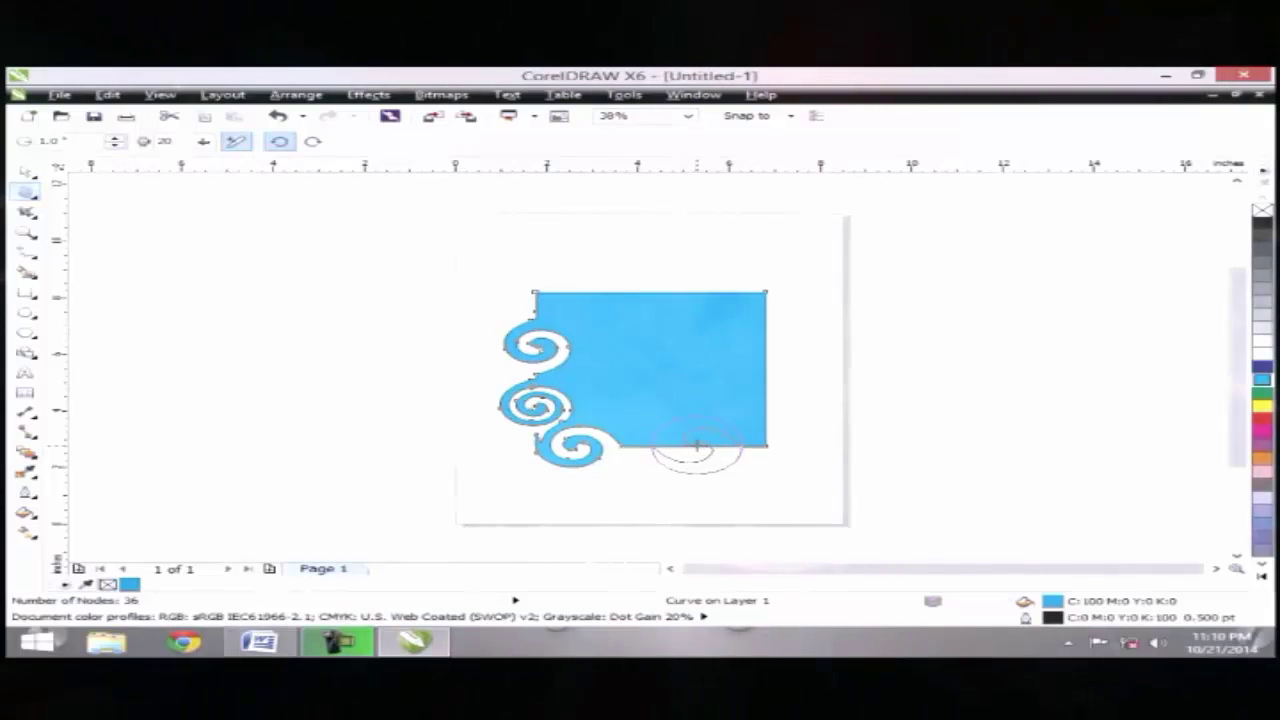
pyautogui.moveTo(697, 447); pyautogui.dragTo(695, 447)
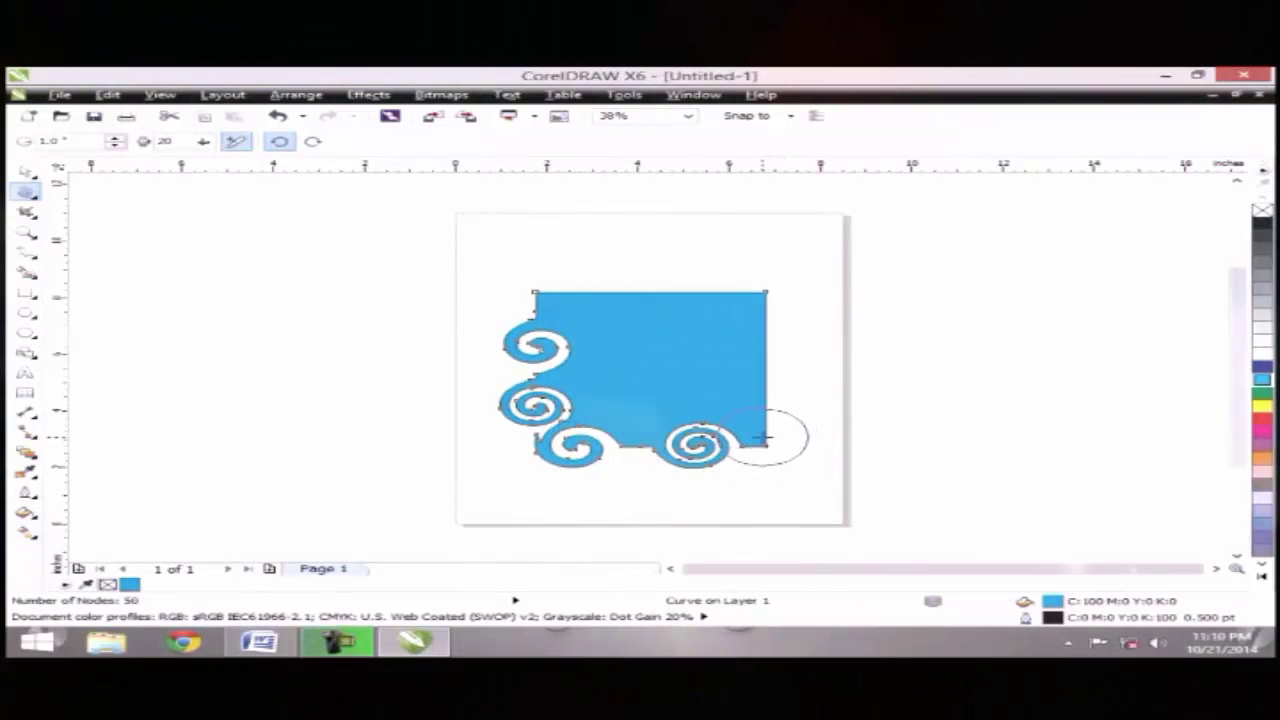
# Add counterclockwise twirls up the rectangle's right edge and along its top edge to the upper-left corner
pyautogui.moveTo(770, 437); pyautogui.dragTo(763, 437)
pyautogui.moveTo(759, 391); pyautogui.dragTo(759, 391)
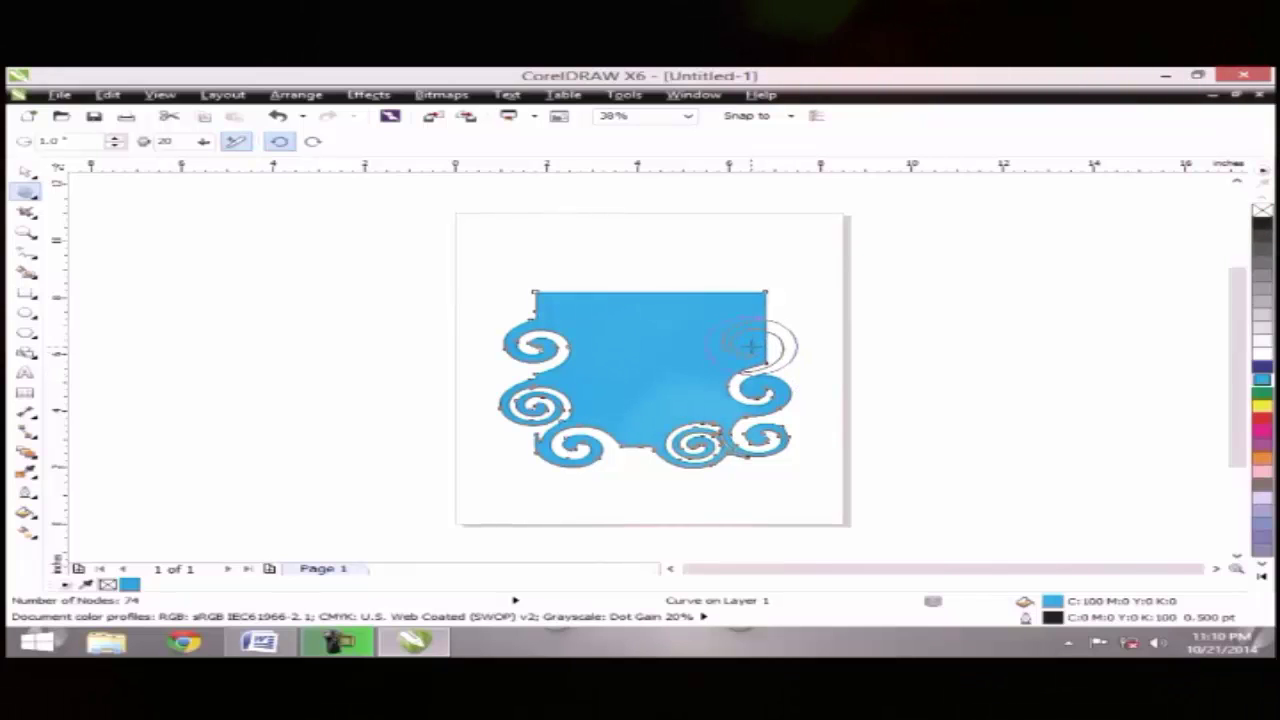
pyautogui.moveTo(750, 345); pyautogui.dragTo(750, 345)
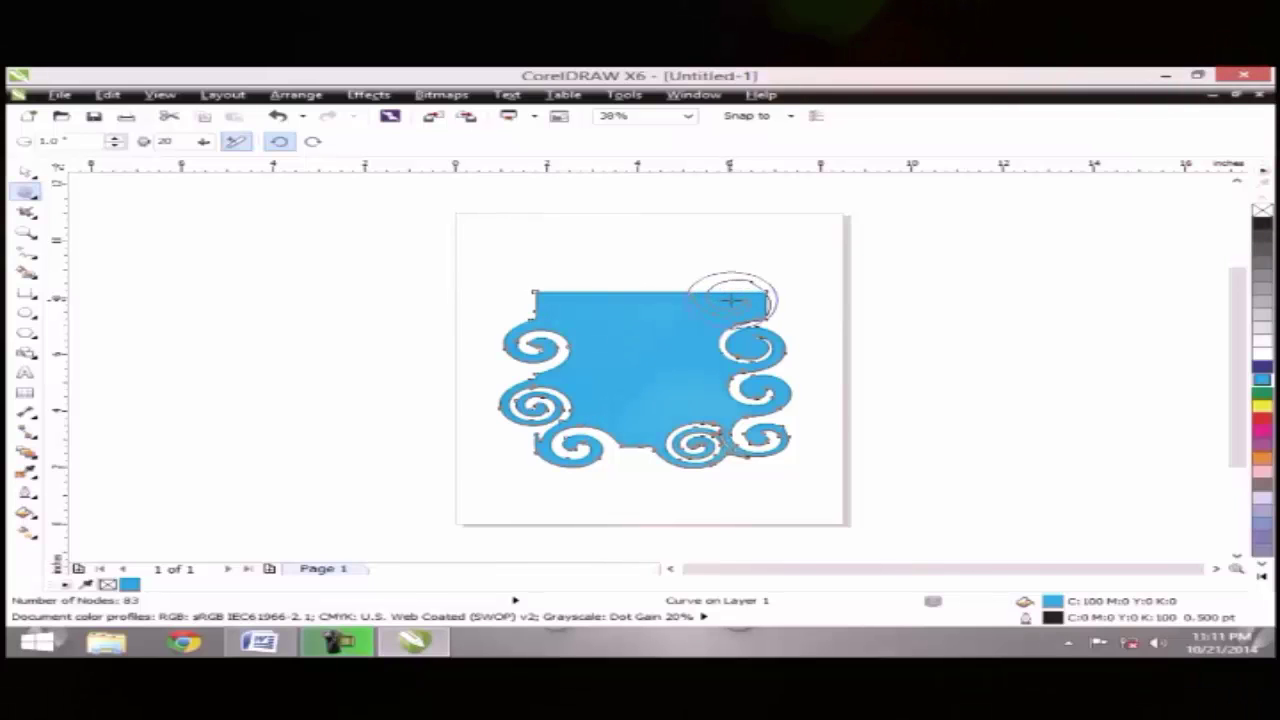
pyautogui.moveTo(731, 298); pyautogui.dragTo(731, 298)
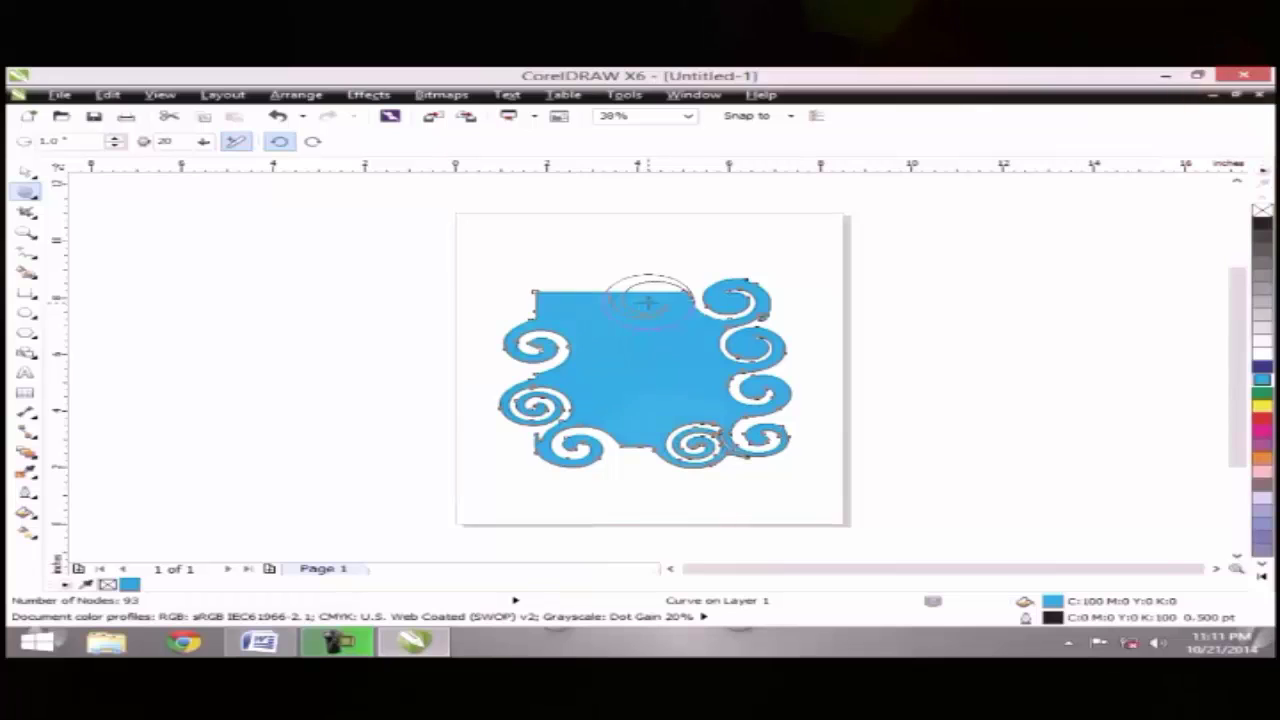
pyautogui.moveTo(648, 300); pyautogui.dragTo(648, 300)
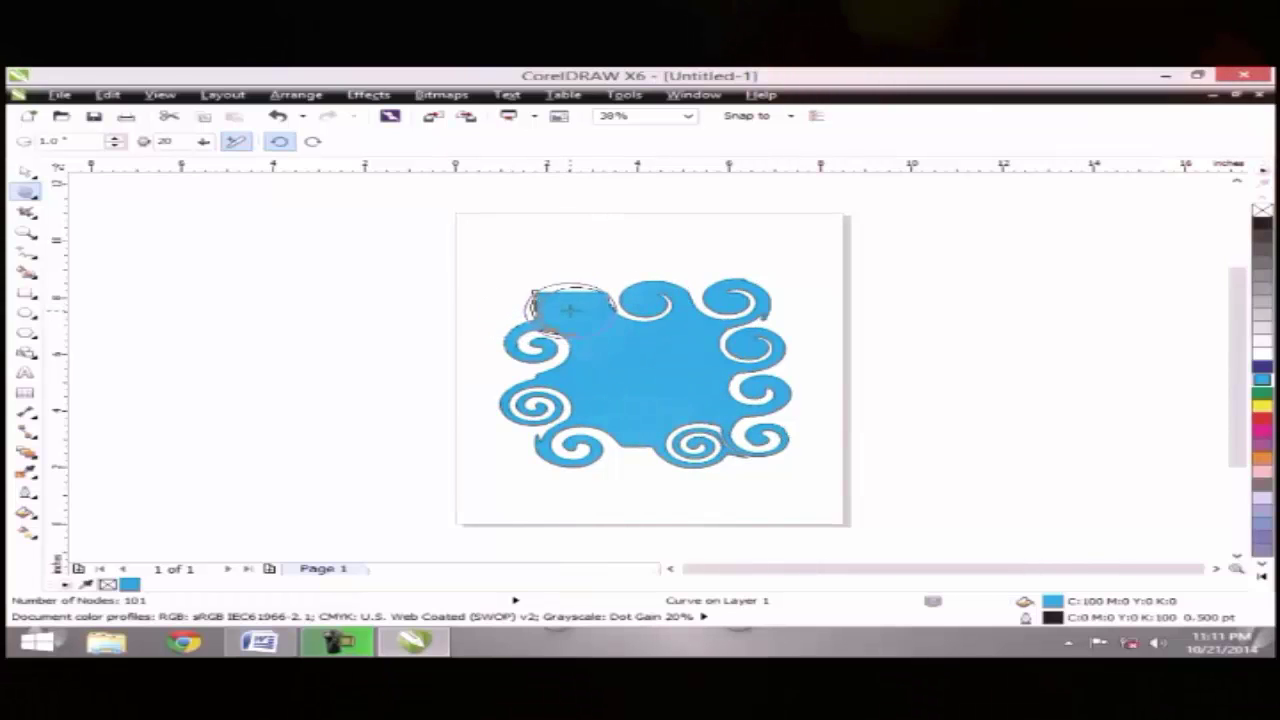
pyautogui.moveTo(570, 310); pyautogui.dragTo(570, 310)
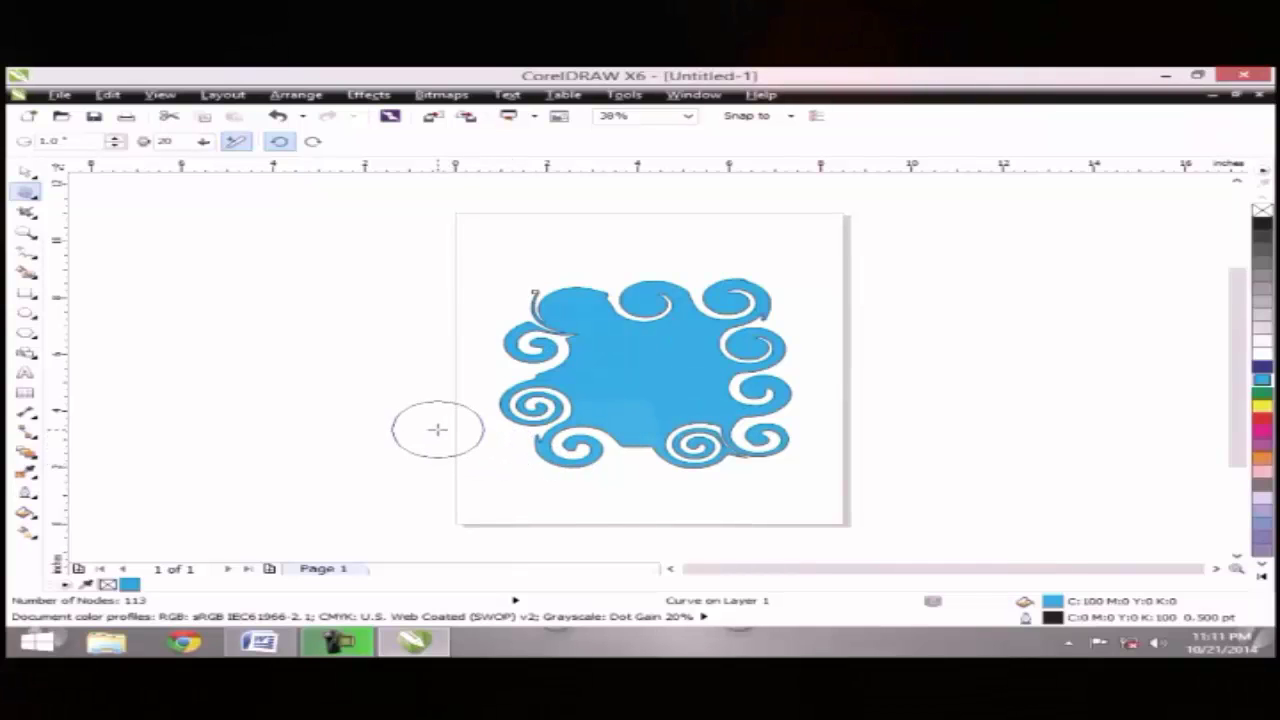
# Undo all the twirls to restore the plain rectangle
pyautogui.hotkey('ctrl', 'z')
pyautogui.hotkey('ctrl', 'z')
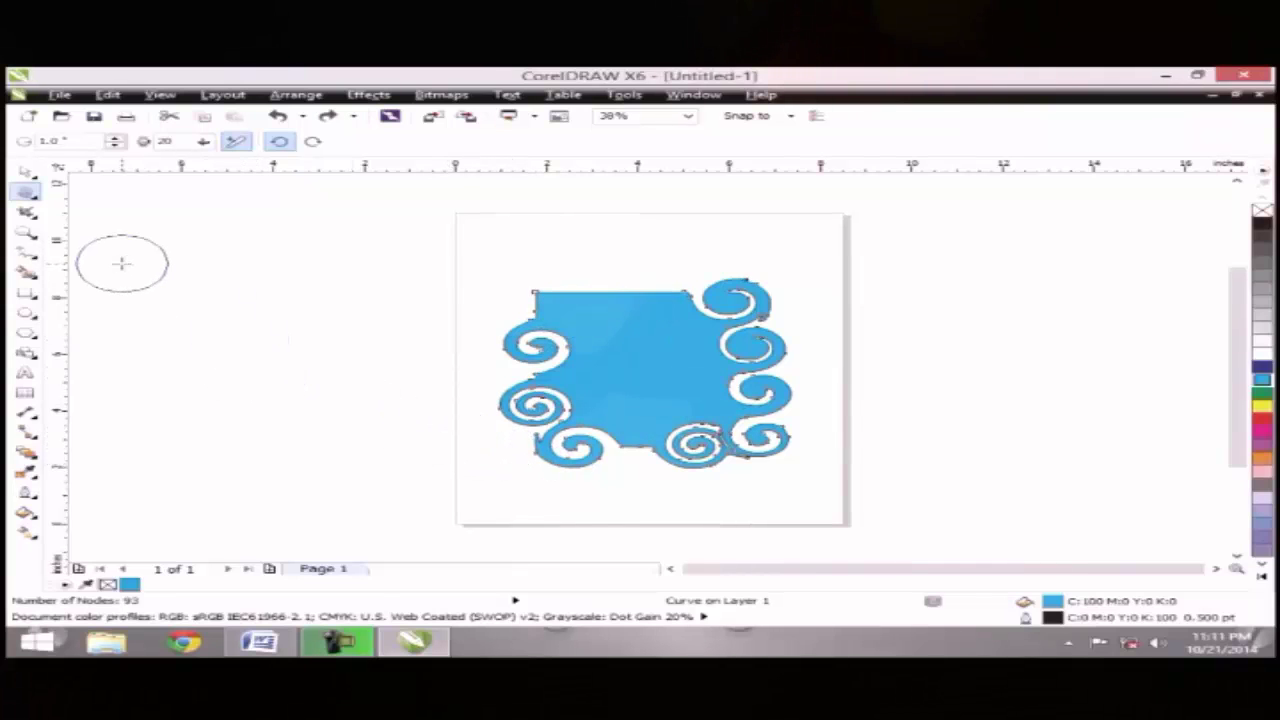
pyautogui.hotkey('ctrl', 'z')
pyautogui.hotkey('ctrl', 'z')
pyautogui.hotkey('ctrl', 'z')
pyautogui.hotkey('ctrl', 'z')
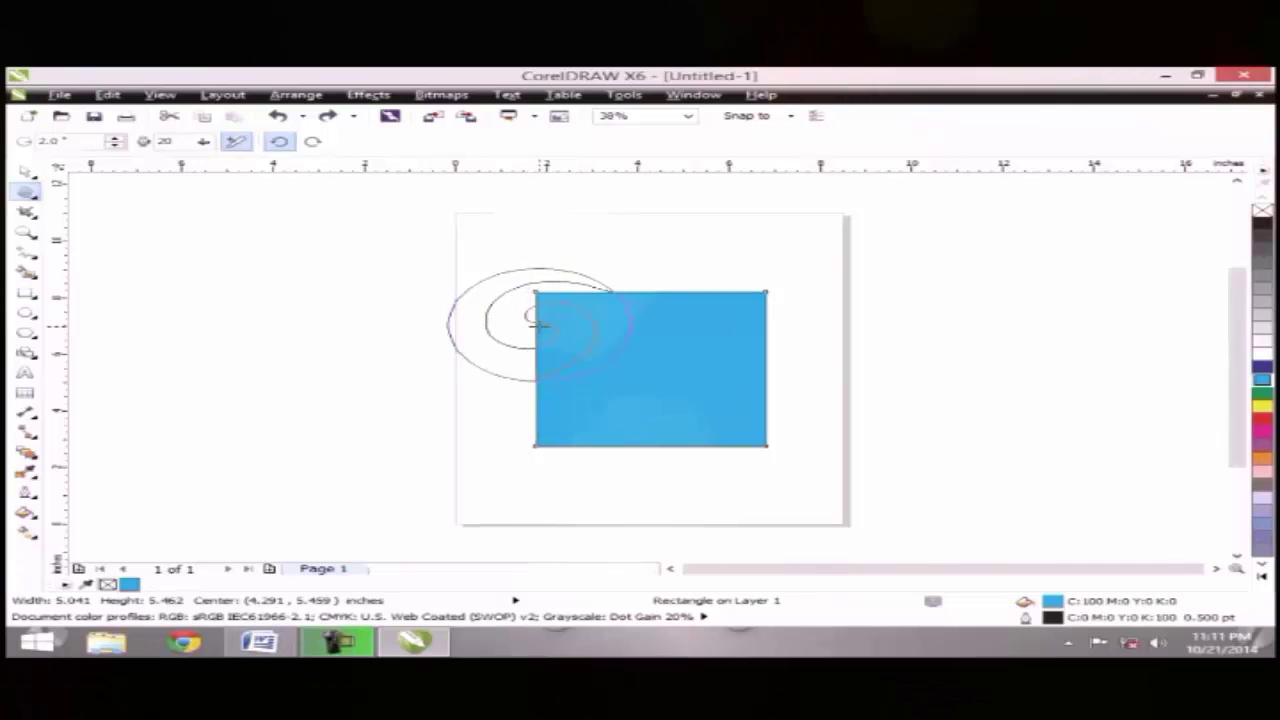
# Try large twirls with a 2.0-inch nib on the rectangle's upper-left and lower-left corners, and undo both
pyautogui.moveTo(537, 318); pyautogui.dragTo(537, 318)
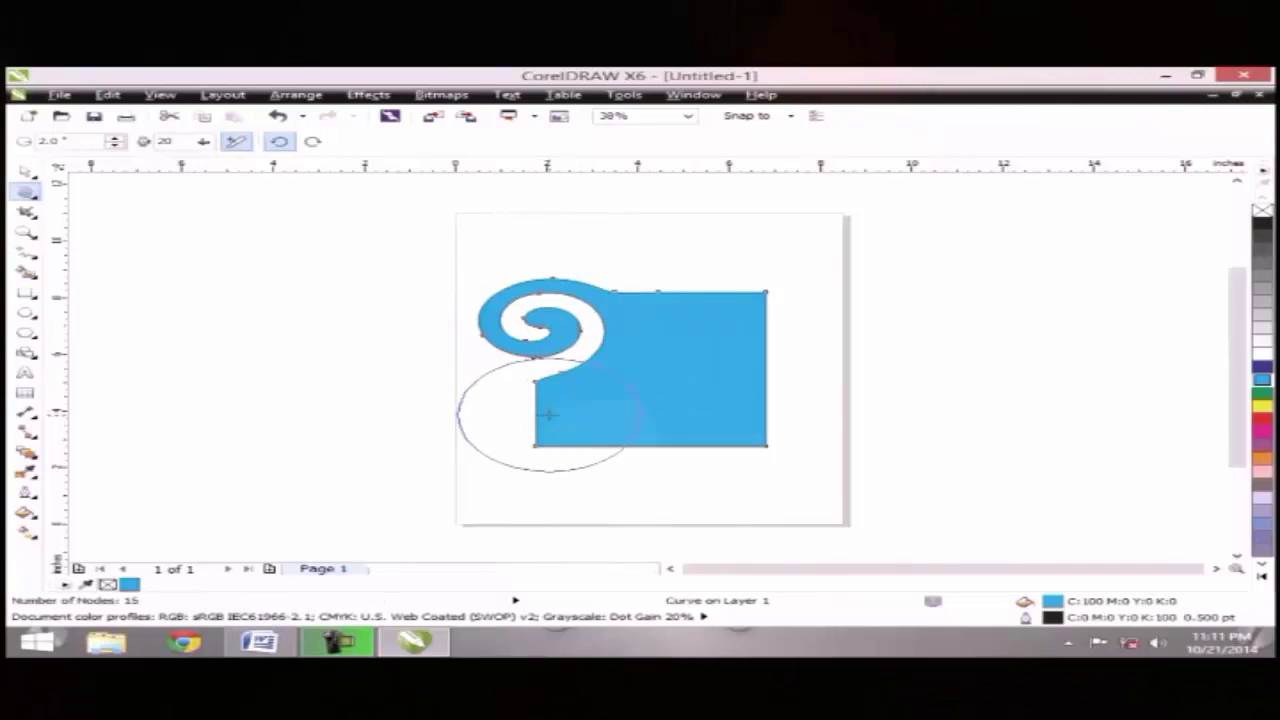
pyautogui.moveTo(548, 413); pyautogui.dragTo(583, 445)
pyautogui.hotkey('ctrl', 'z')
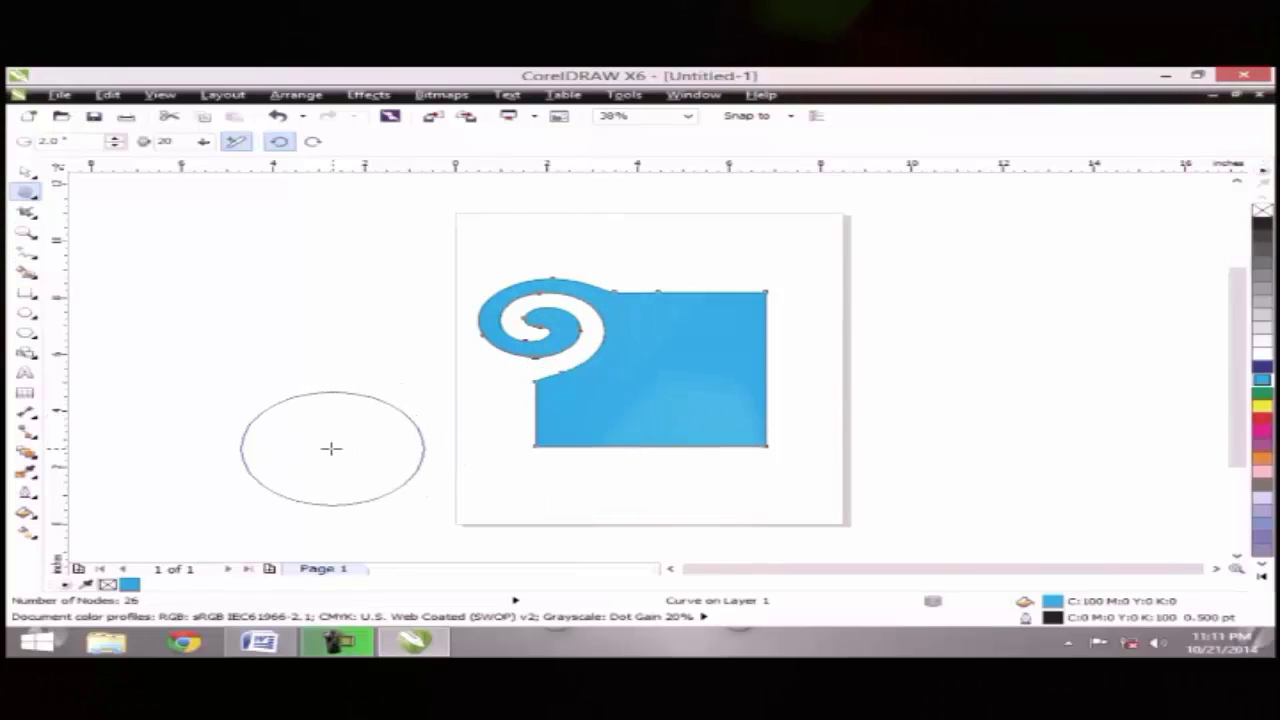
pyautogui.hotkey('ctrl', 'z')
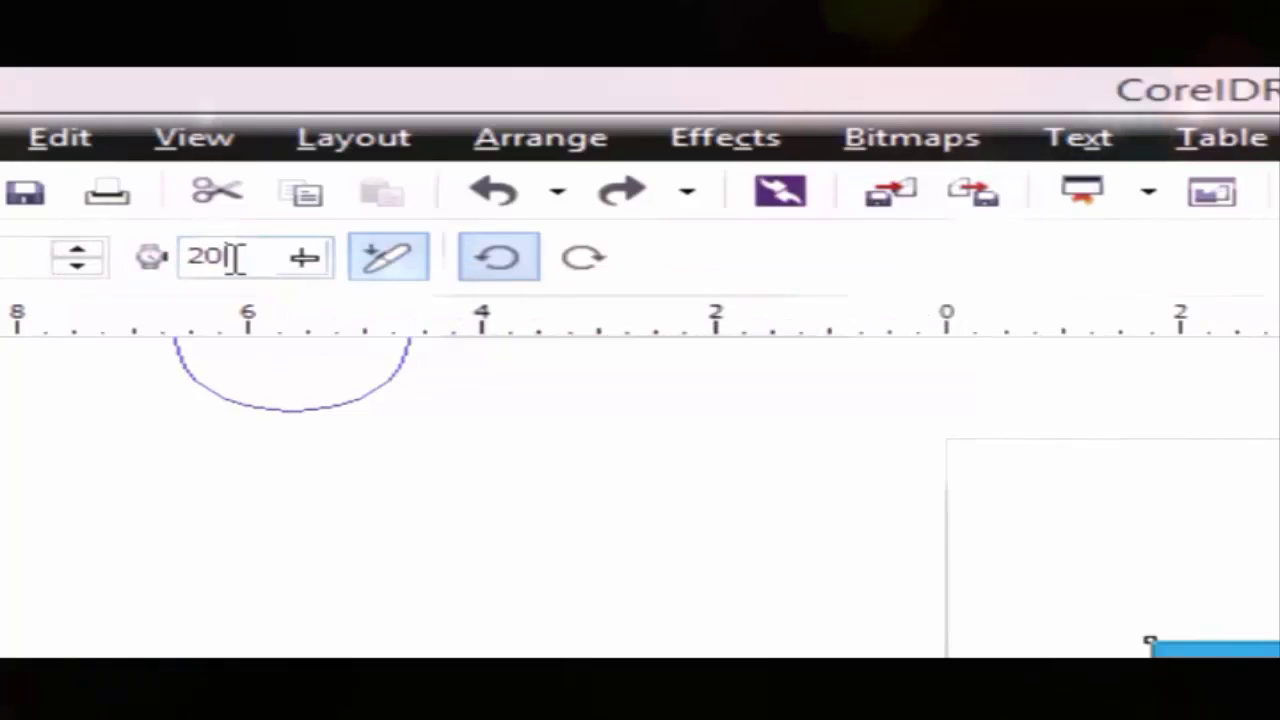
# Set the twirl rate to 100 and twirl the rectangle's left, bottom and right edges with a 1.0-inch nib
pyautogui.click(305, 252)
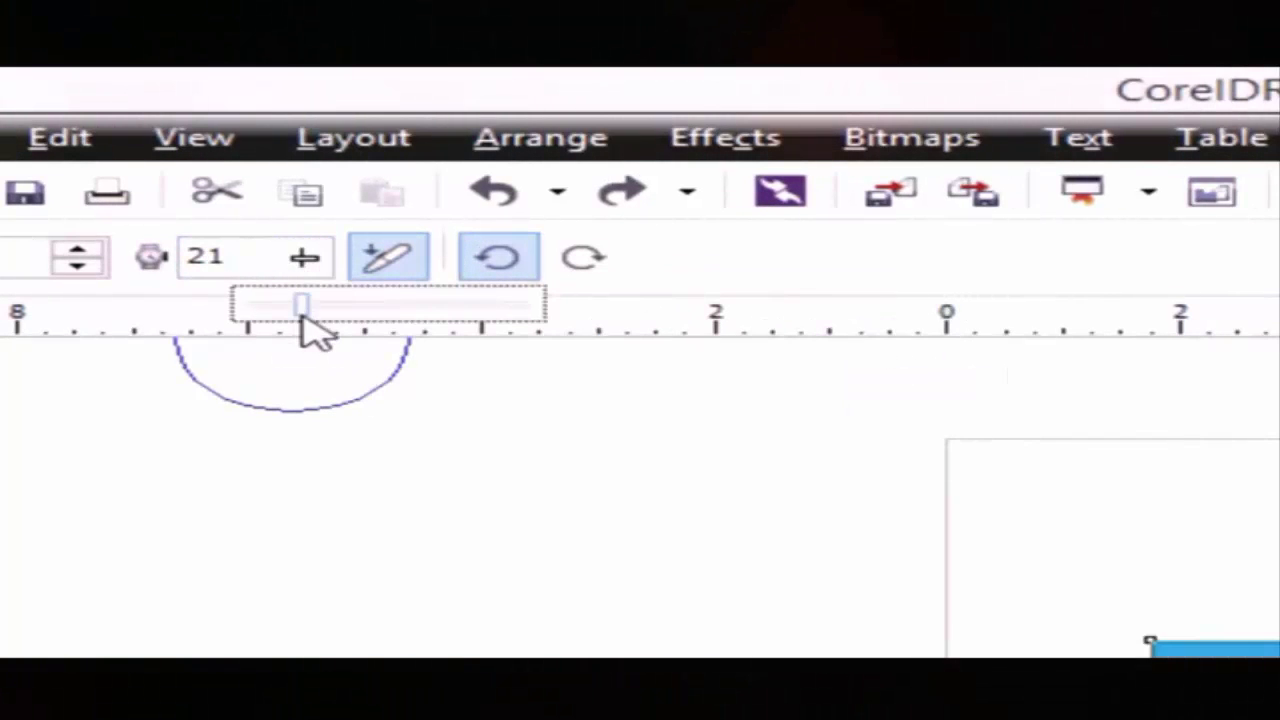
pyautogui.moveTo(301, 306)
pyautogui.mouseDown()
pyautogui.moveTo(663, 351)
pyautogui.moveTo(650, 342)
pyautogui.mouseUp()
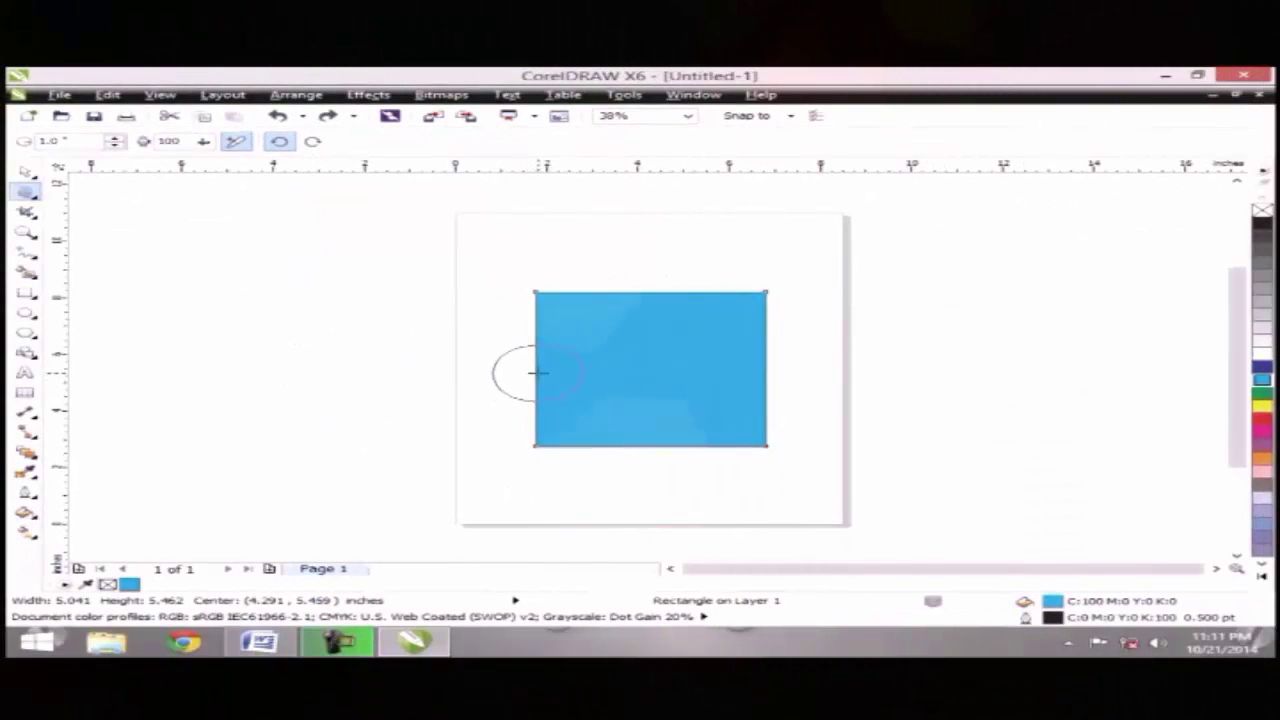
pyautogui.moveTo(535, 373); pyautogui.dragTo(535, 374)
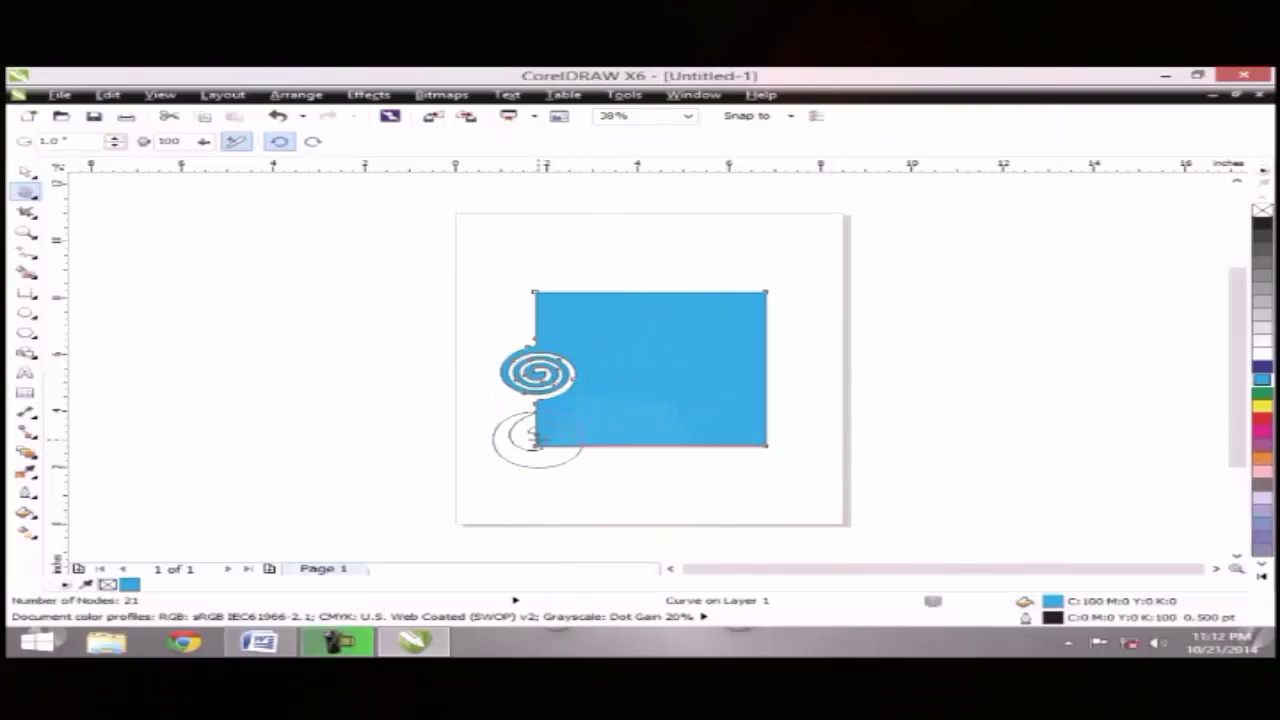
pyautogui.moveTo(535, 437); pyautogui.dragTo(536, 437)
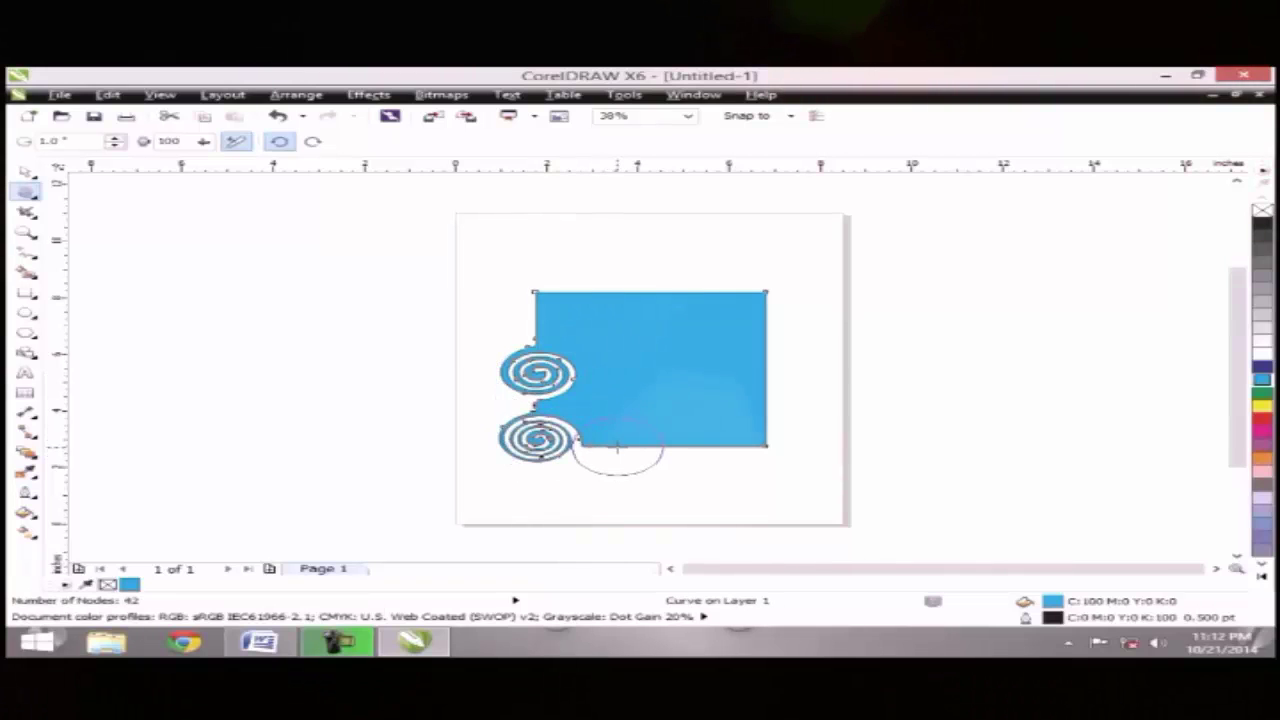
pyautogui.moveTo(617, 450); pyautogui.dragTo(615, 449)
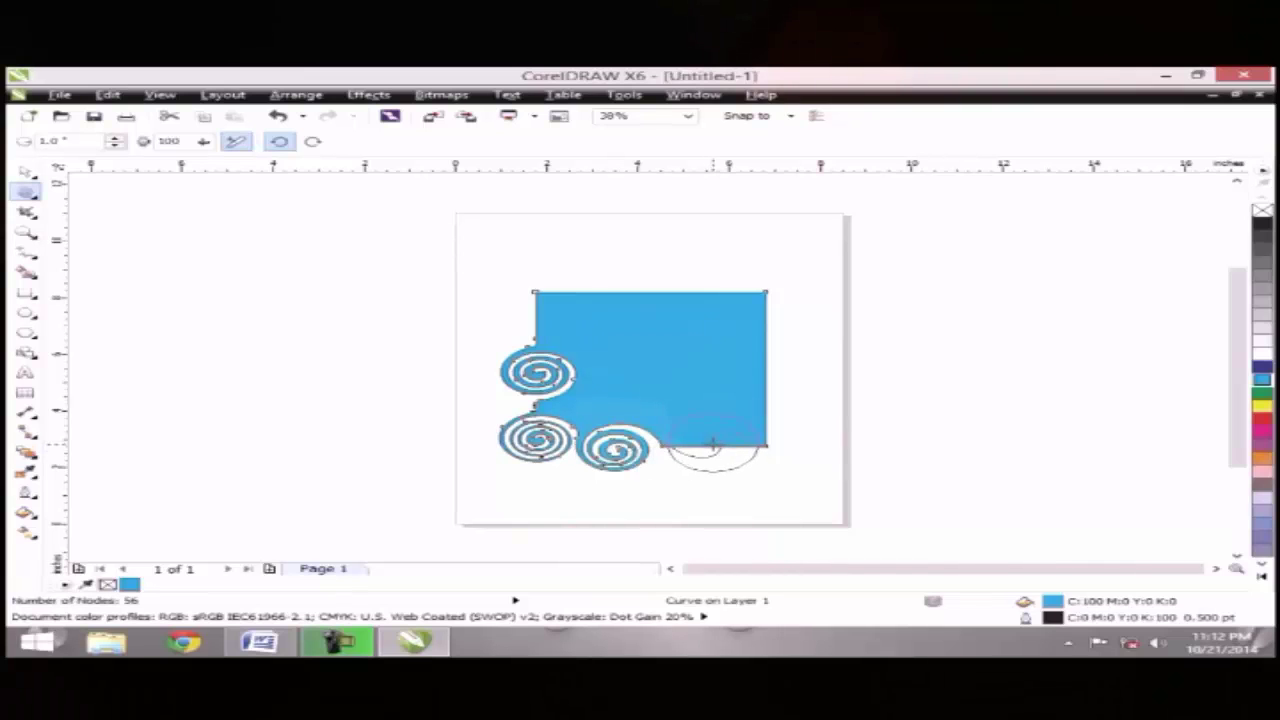
pyautogui.moveTo(712, 443); pyautogui.dragTo(749, 420)
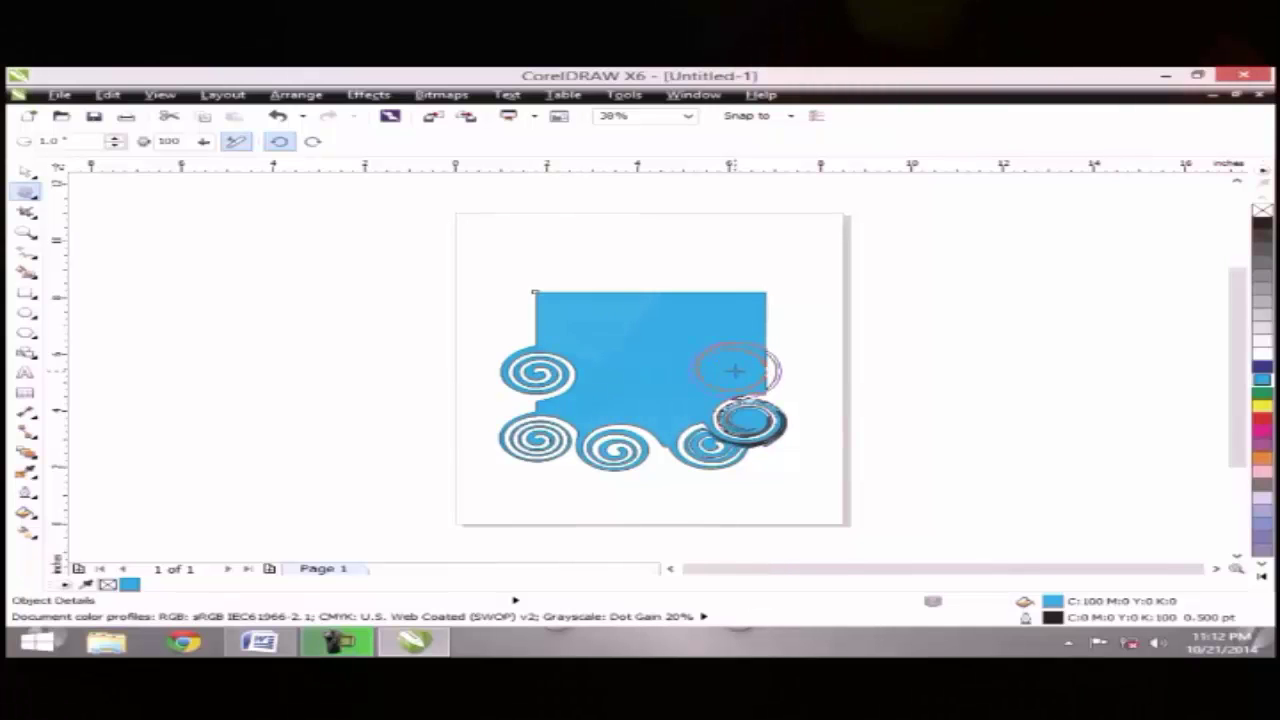
pyautogui.click(735, 371)
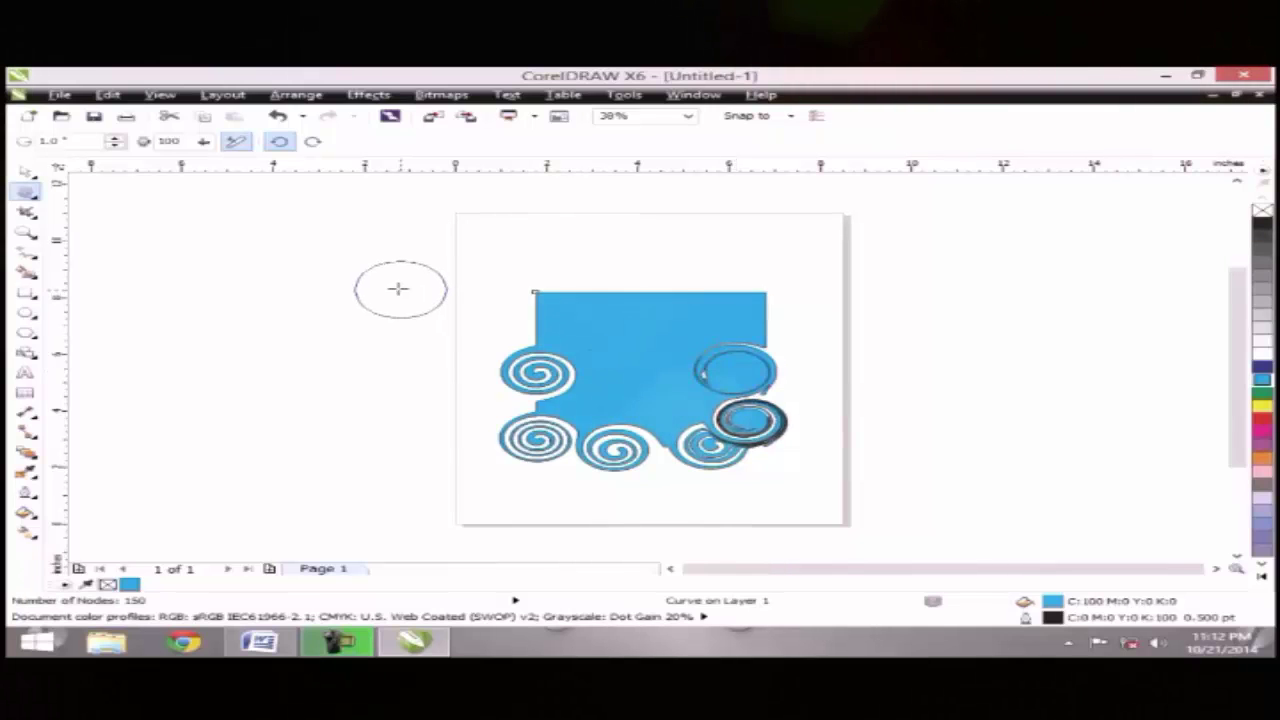
# Set the twirl rate to 50 and twirl the shape's upper-left corner and the middle of its top edge
pyautogui.click(190, 141)
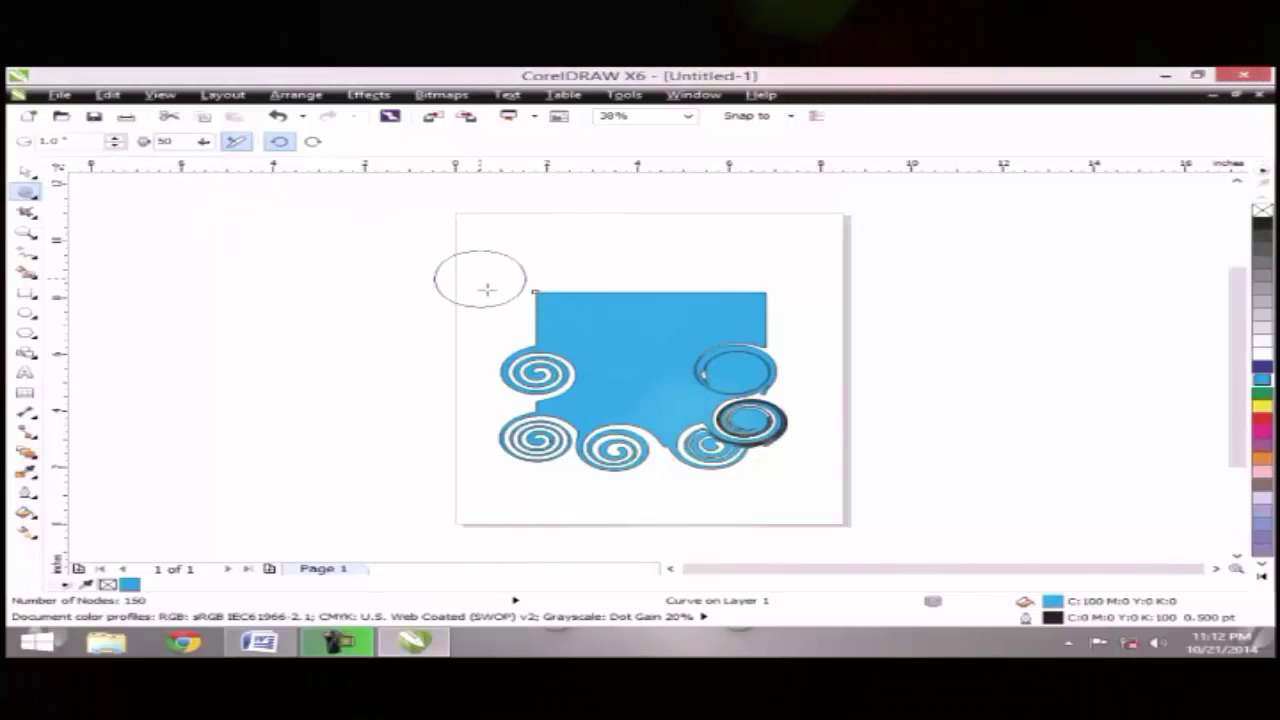
pyautogui.click(535, 304)
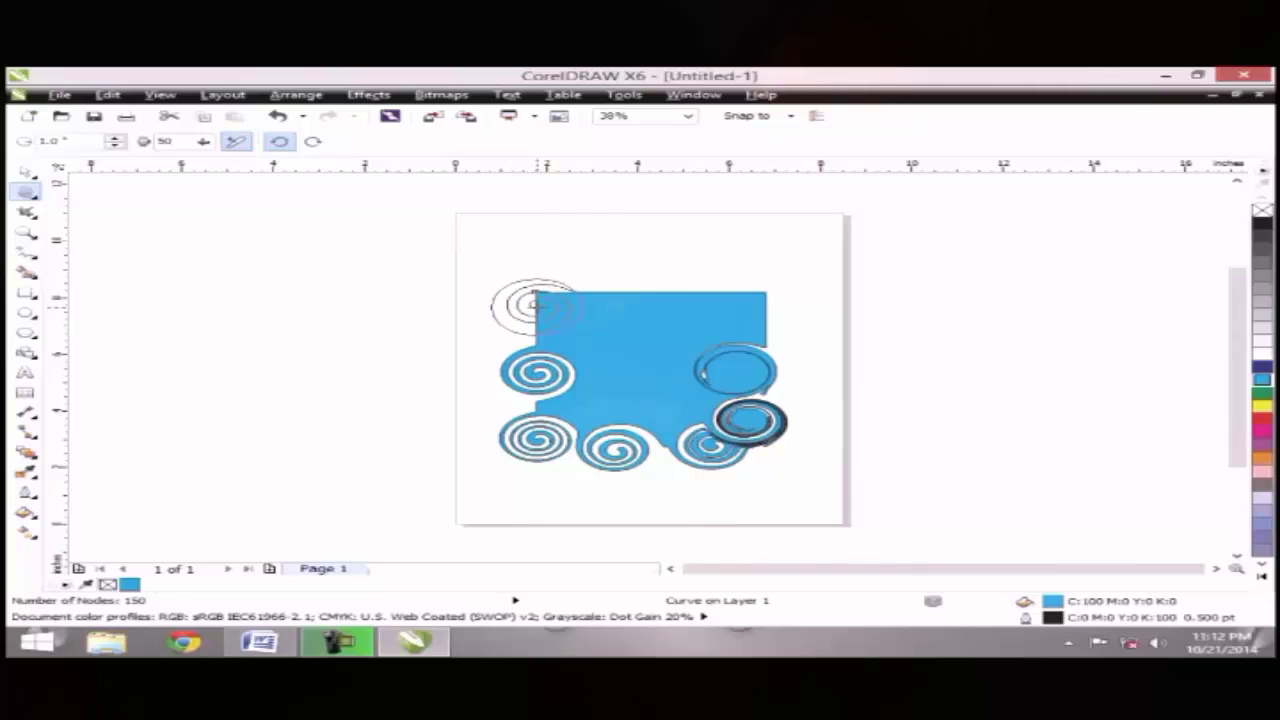
pyautogui.moveTo(535, 304); pyautogui.dragTo(535, 304)
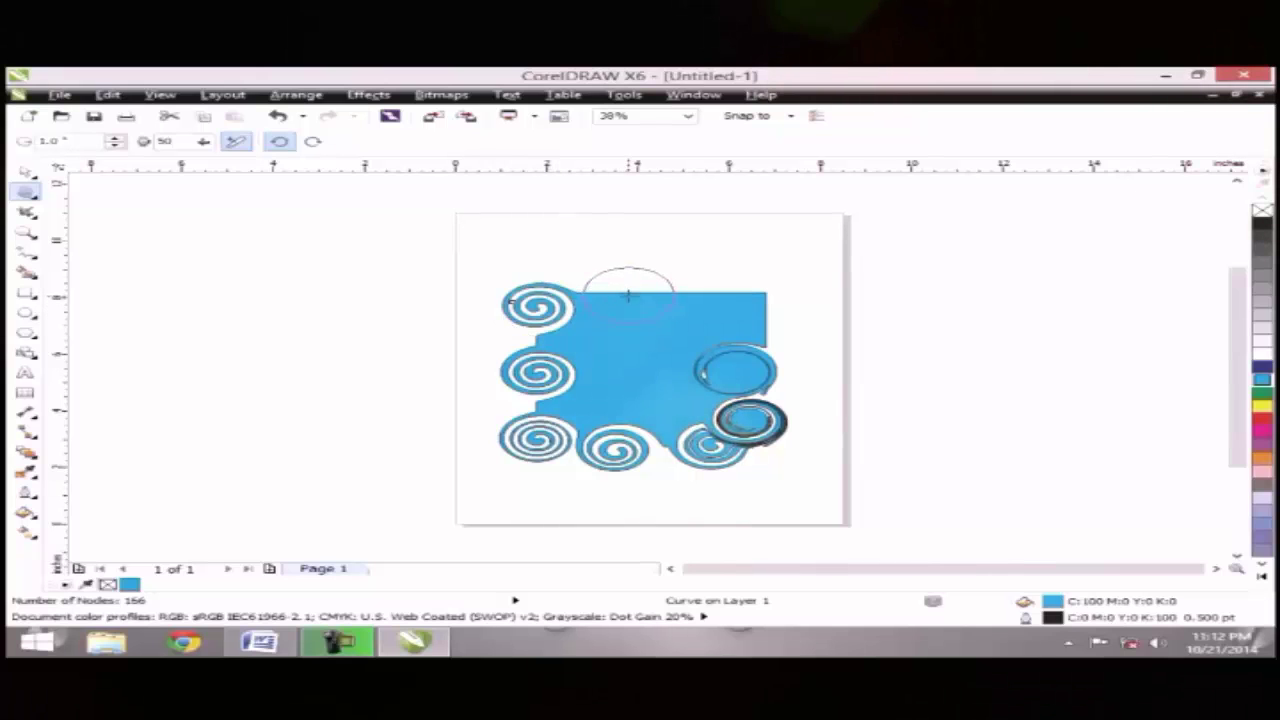
pyautogui.moveTo(628, 293); pyautogui.dragTo(628, 293)
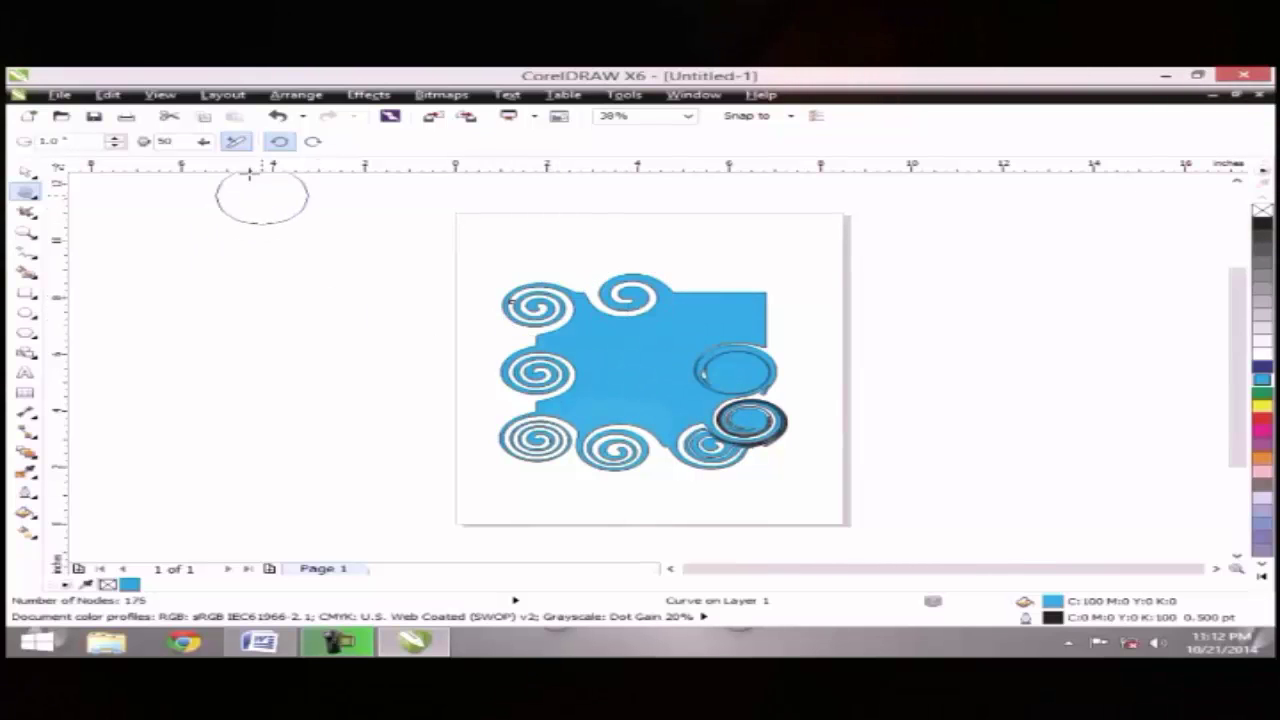
# Set the twirl rate to 20 and twirl the shape's upper-right corner
pyautogui.click(165, 141)
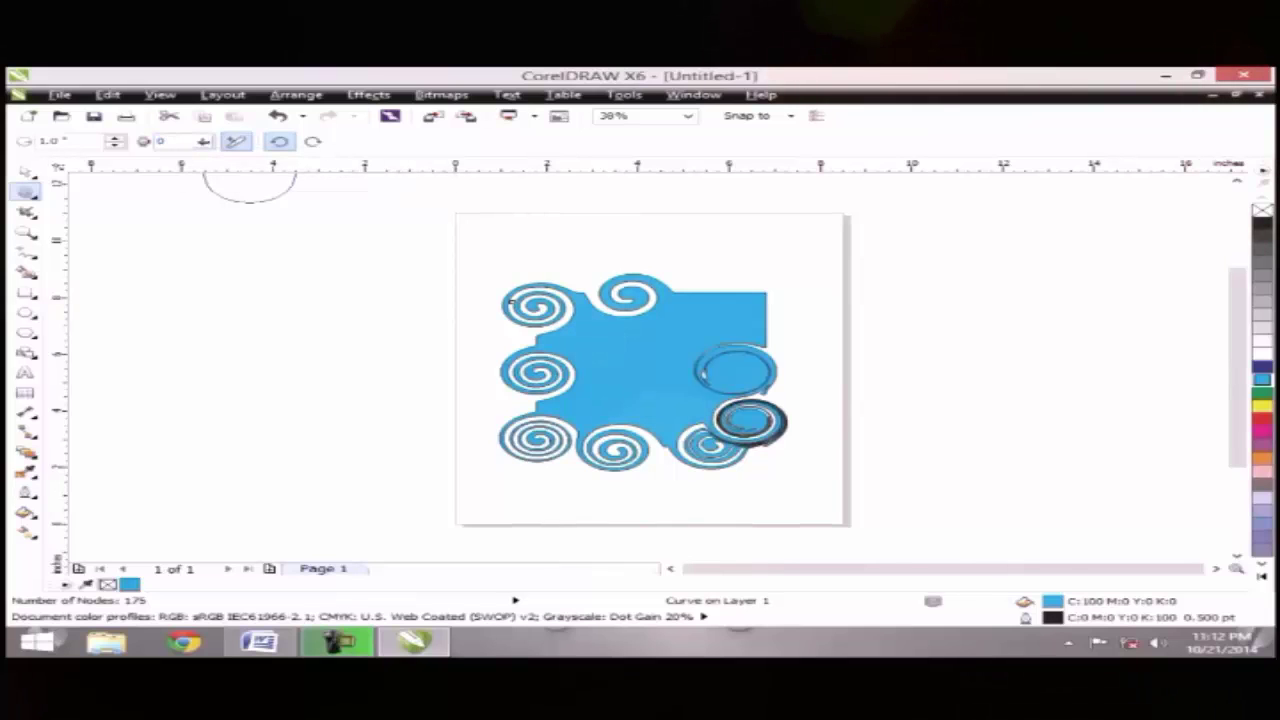
pyautogui.write('20')
pyautogui.press('Return')
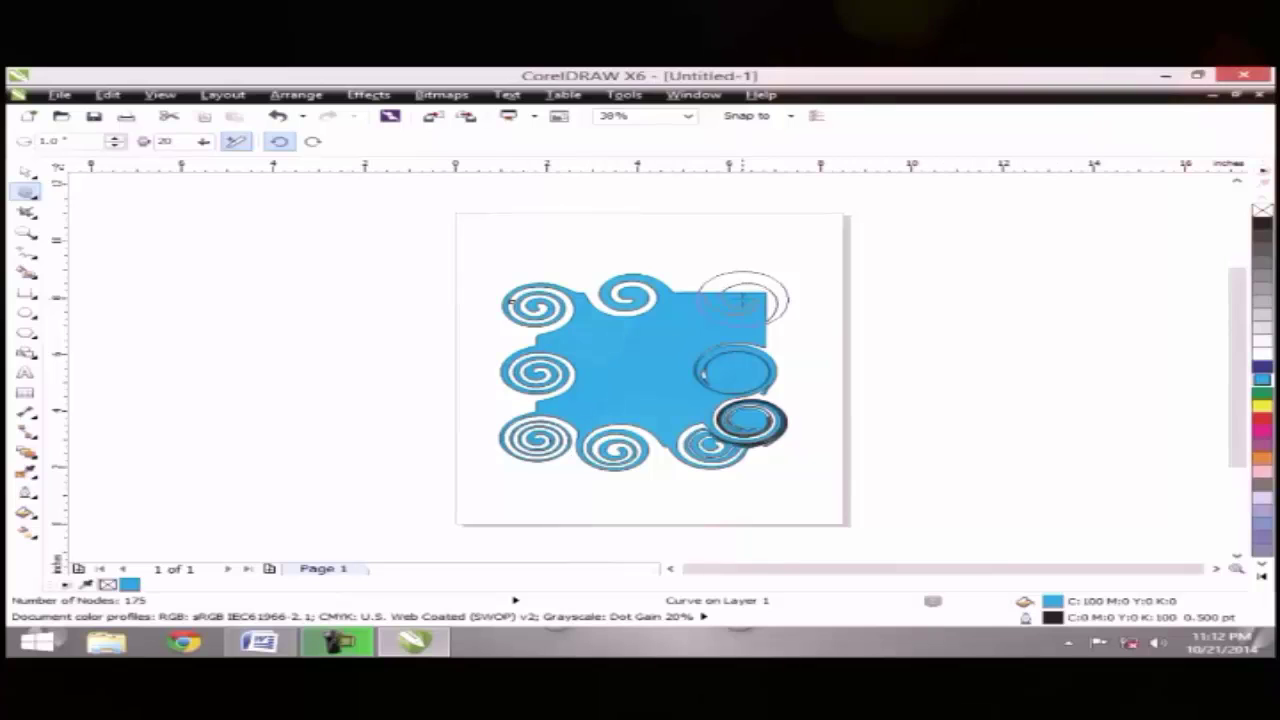
pyautogui.moveTo(743, 299); pyautogui.dragTo(743, 299)
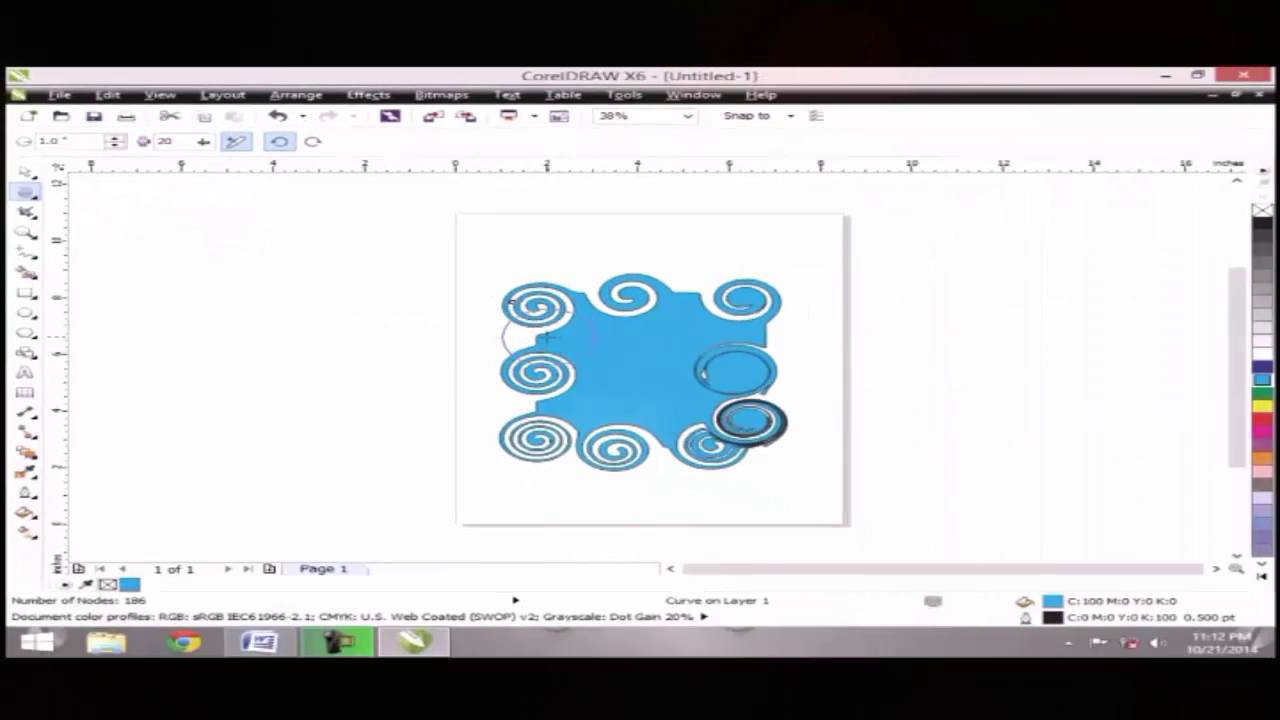
# Undo every twirl made at rates 100, 50 and 20 to restore the original rectangle
pyautogui.moveTo(546, 337); pyautogui.dragTo(423, 391)
pyautogui.hotkey('ctrl', 'z')
pyautogui.hotkey('ctrl', 'z')
pyautogui.hotkey('ctrl', 'z')
pyautogui.hotkey('ctrl', 'z')
pyautogui.hotkey('ctrl', 'z')
pyautogui.hotkey('ctrl', 'z')
pyautogui.hotkey('ctrl', 'z')
pyautogui.hotkey('ctrl', 'z')
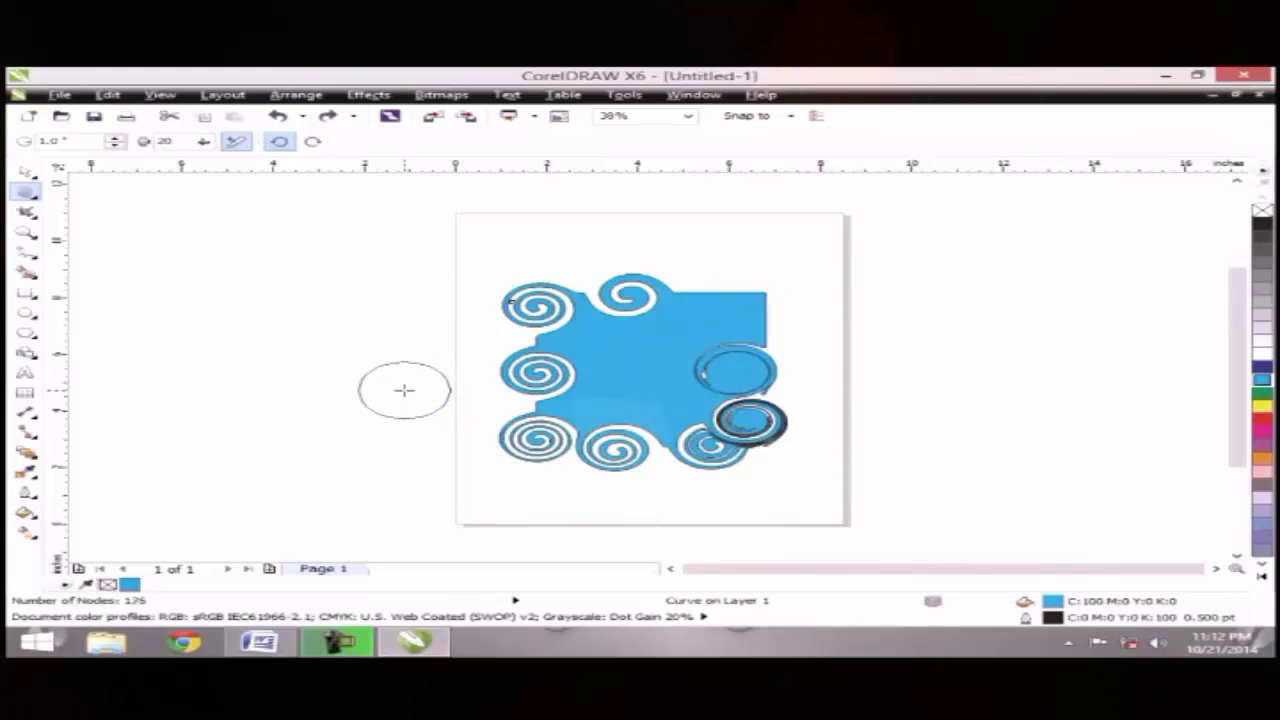
pyautogui.hotkey('ctrl', 'z')
pyautogui.hotkey('ctrl', 'z')
pyautogui.hotkey('ctrl', 'z')
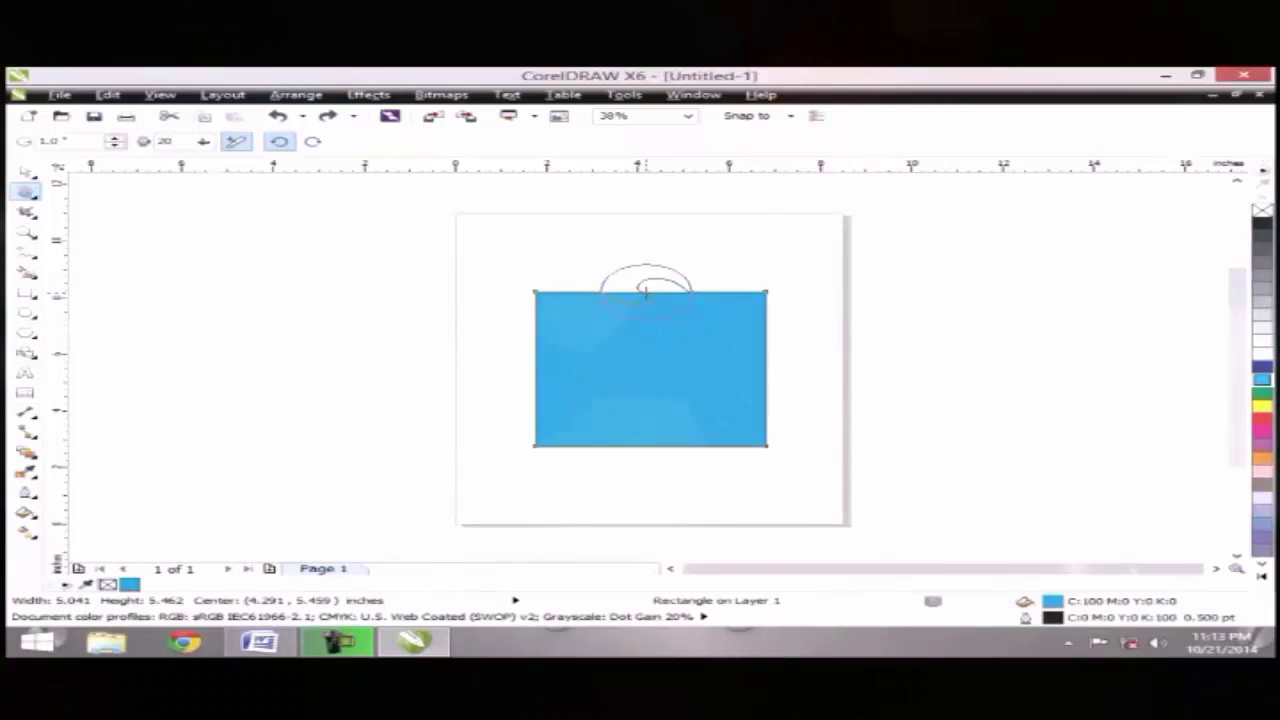
# Twirl the rectangle's top and left edges counterclockwise and its right and bottom edges clockwise, using a 1.0-inch nib and rate 20
pyautogui.moveTo(647, 290); pyautogui.dragTo(647, 293)
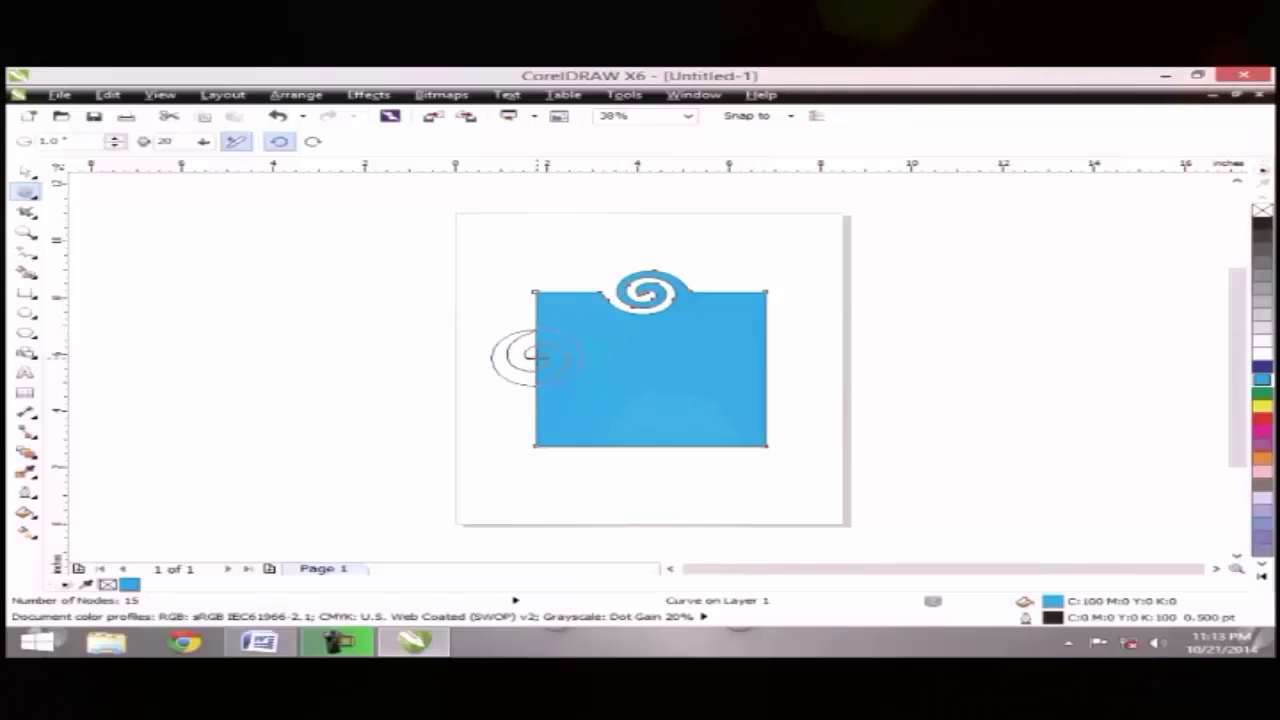
pyautogui.moveTo(530, 355); pyautogui.dragTo(533, 357)
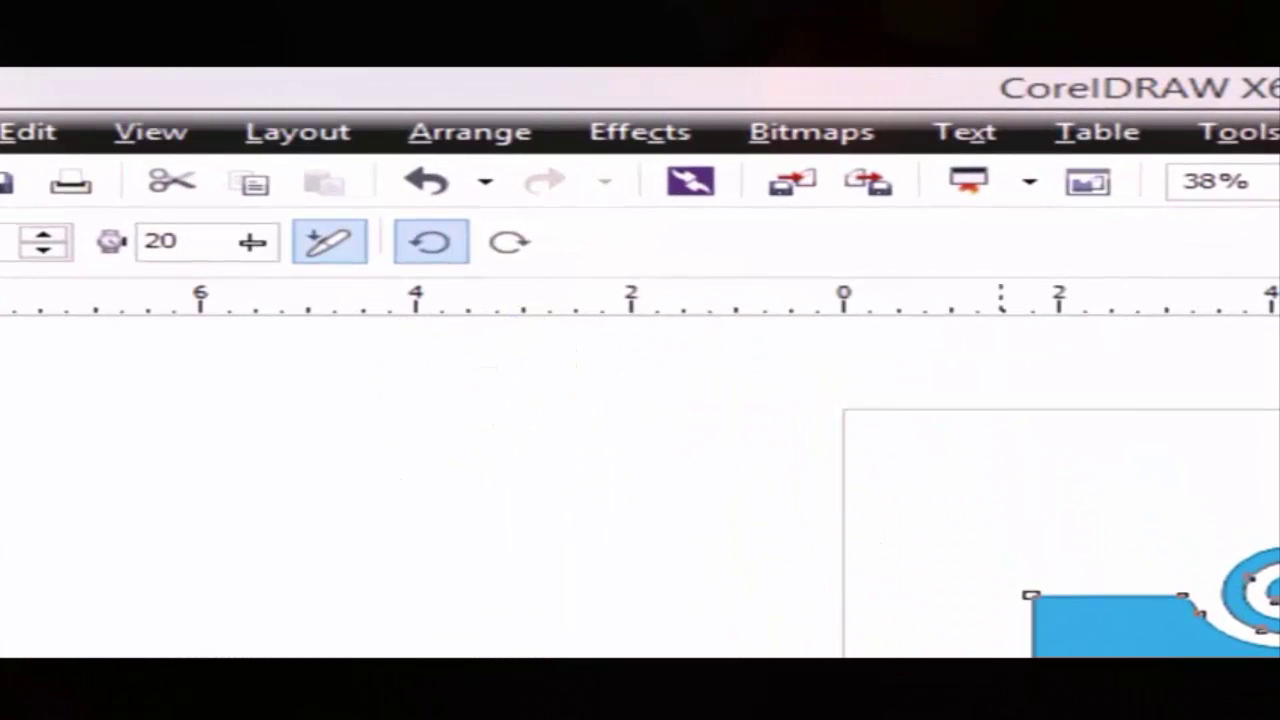
pyautogui.click(510, 245)
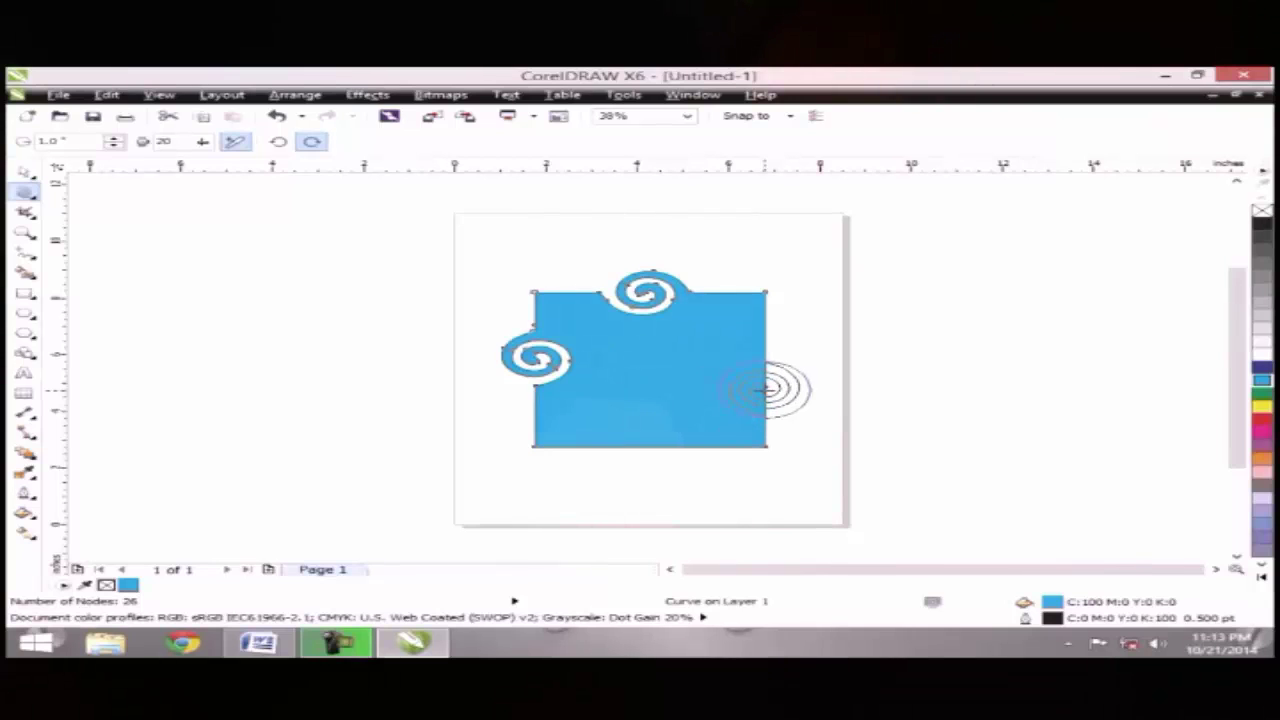
pyautogui.moveTo(765, 390); pyautogui.dragTo(766, 392)
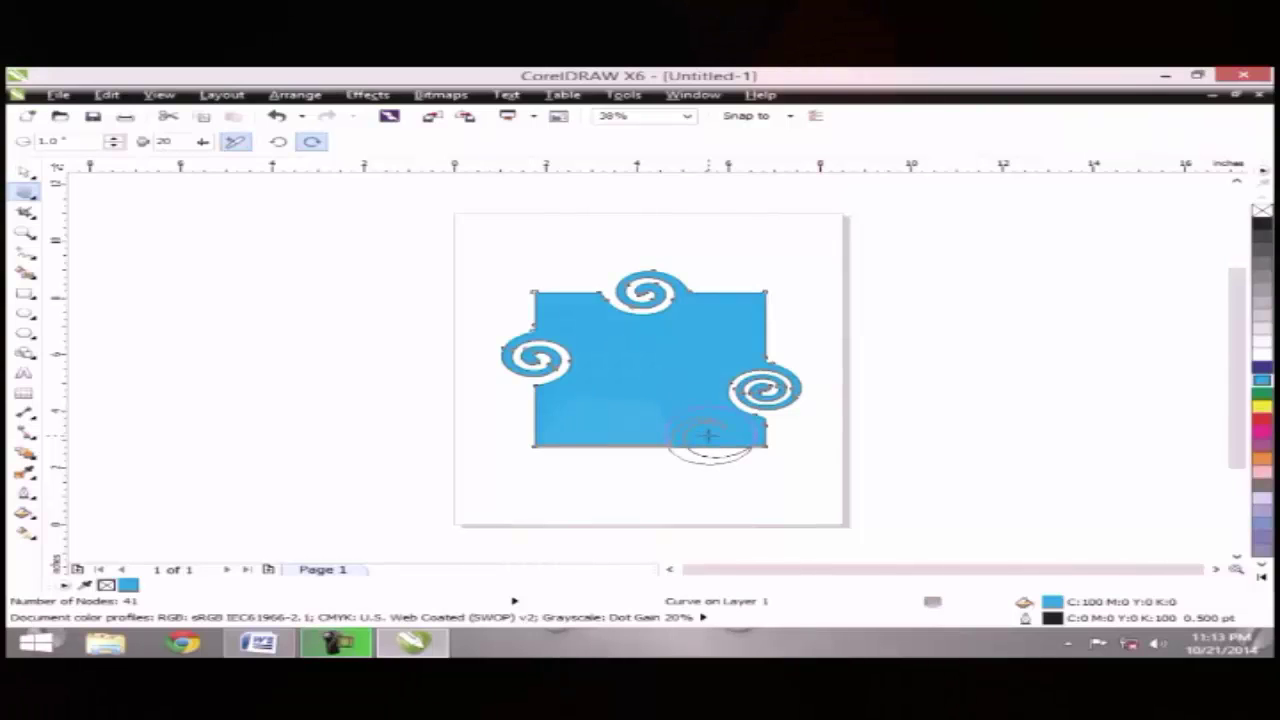
pyautogui.moveTo(708, 437); pyautogui.dragTo(709, 438)
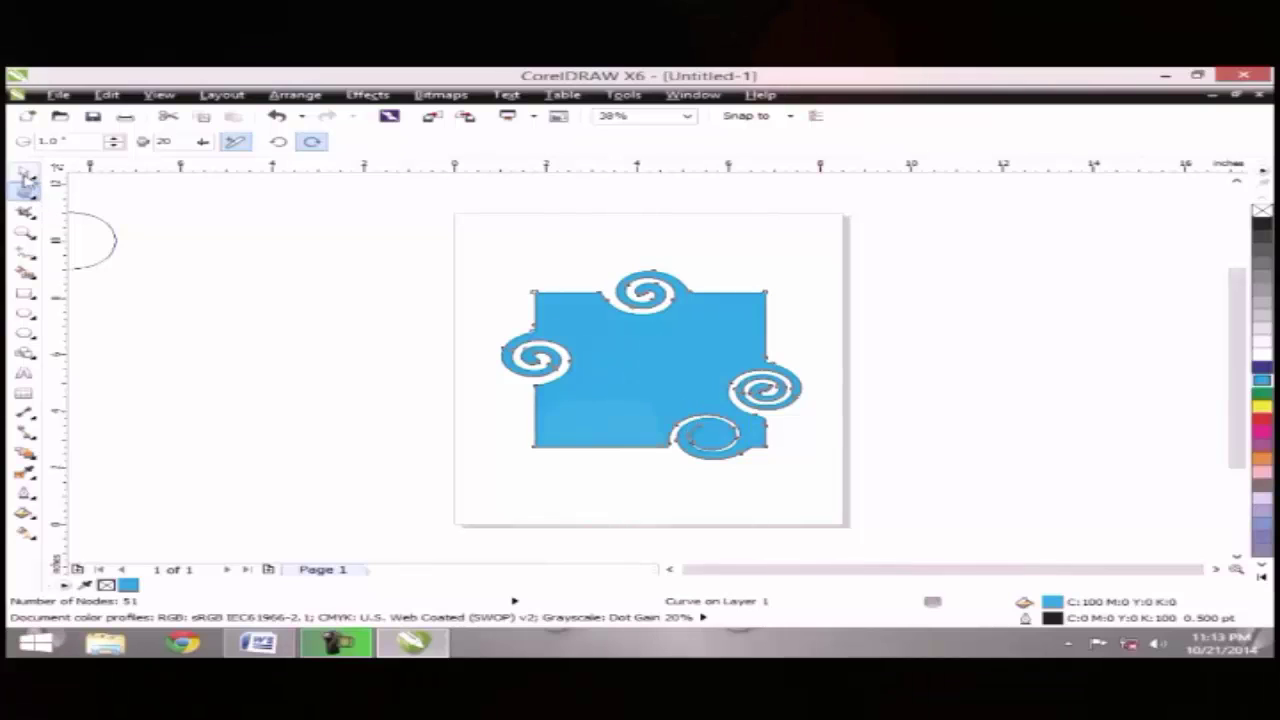
# Delete the twirled shape and draw a straight horizontal line about 12.6 inches long across the page with the Pen tool
pyautogui.click(25, 172)
pyautogui.press('Delete')
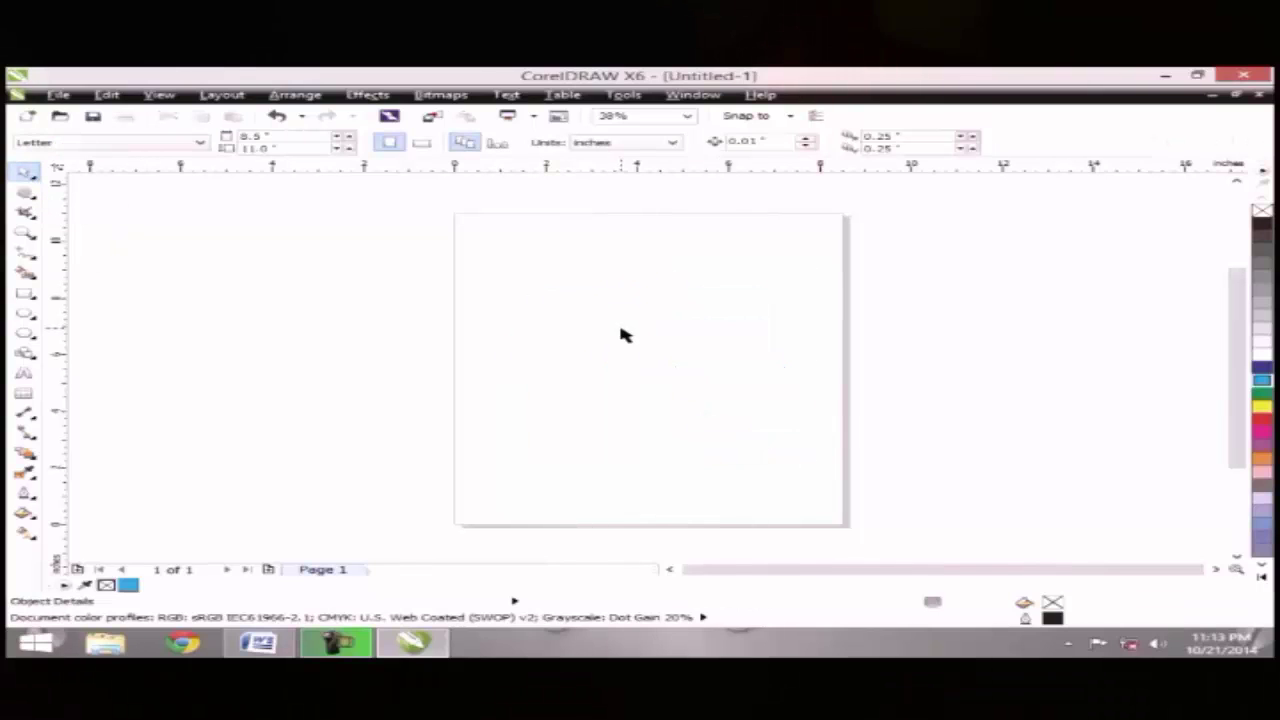
pyautogui.click(40, 260)
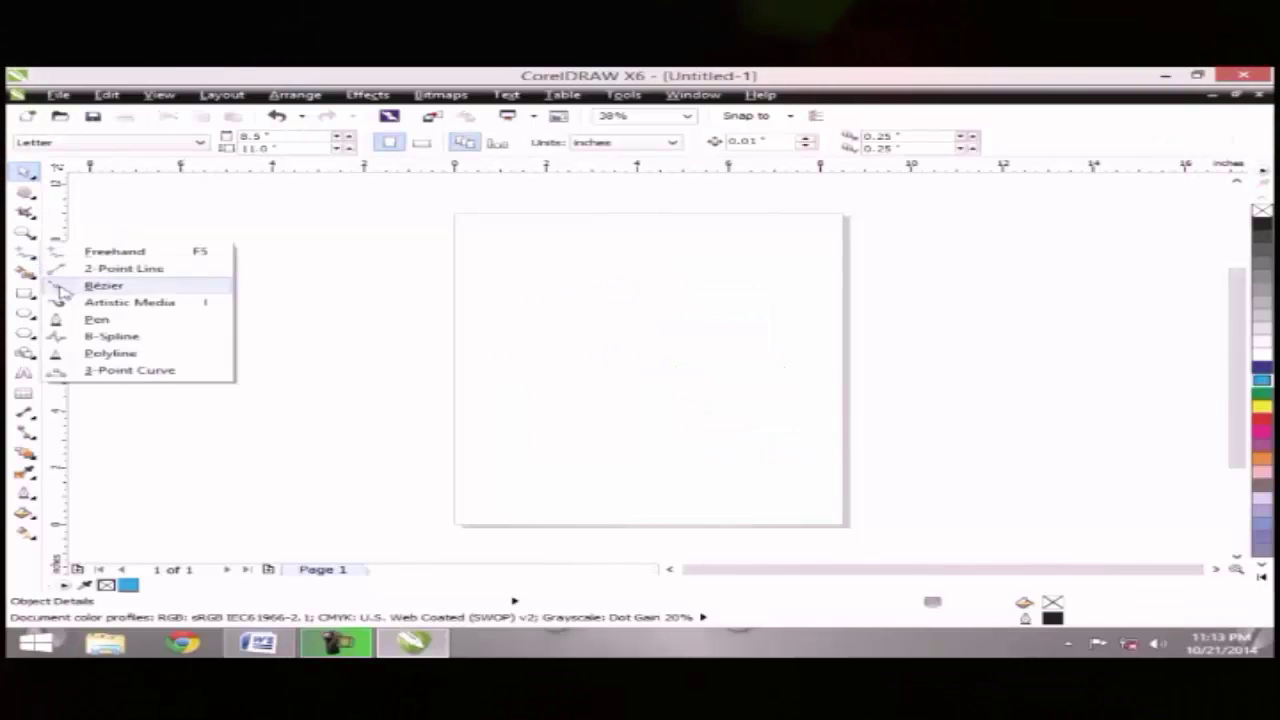
pyautogui.click(90, 321)
pyautogui.click(321, 330)
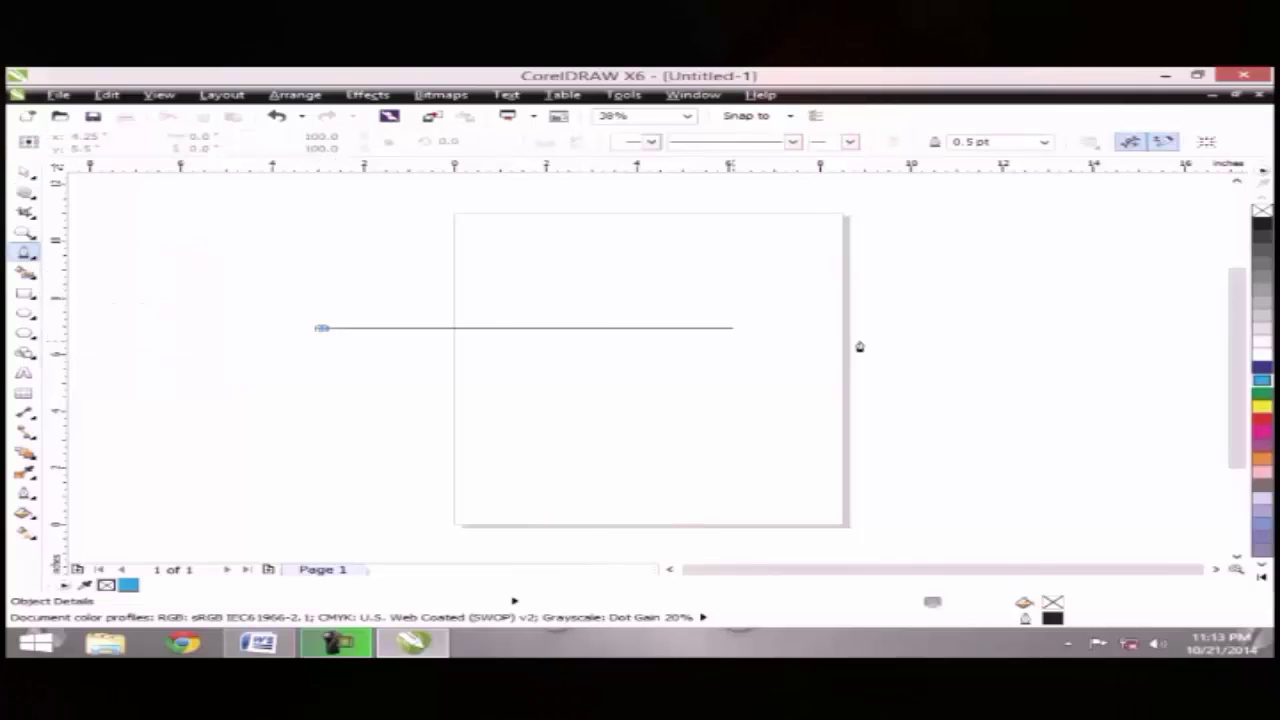
pyautogui.doubleClick(900, 329)
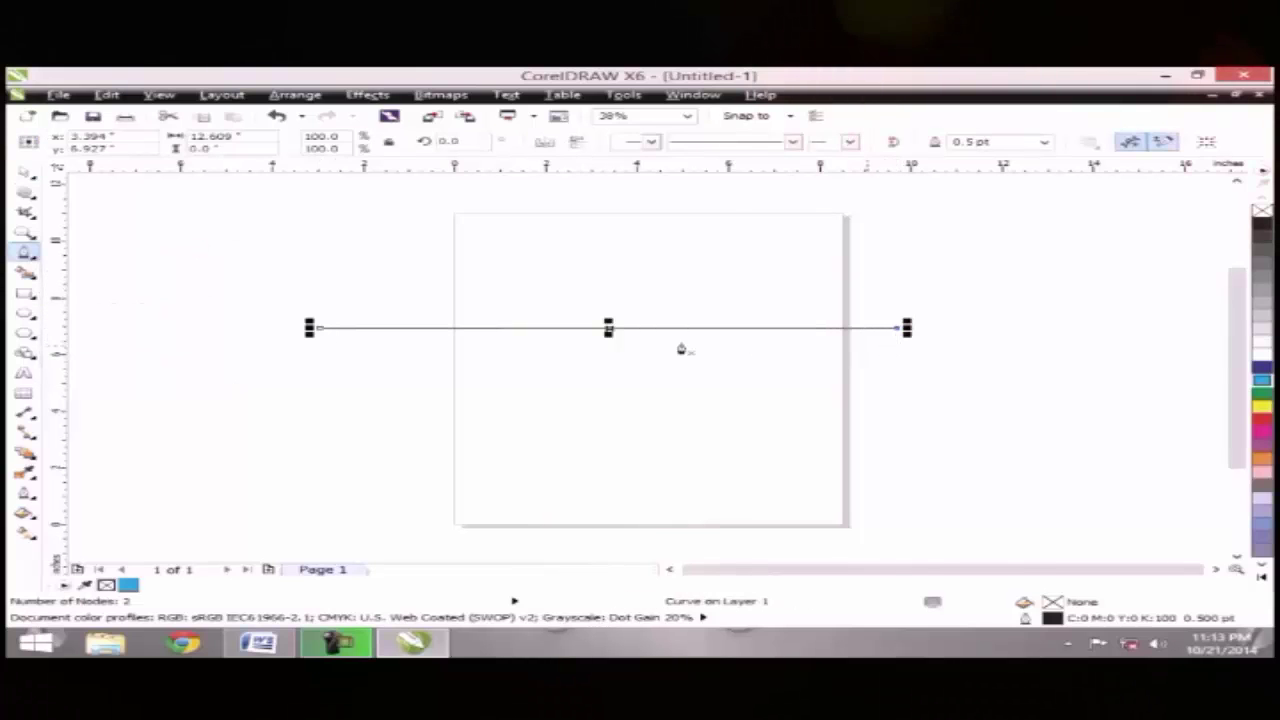
# Twirl the line clockwise at six roughly evenly spaced spots from its left end to its right end, then deselect it
pyautogui.click(27, 197)
pyautogui.click(355, 329)
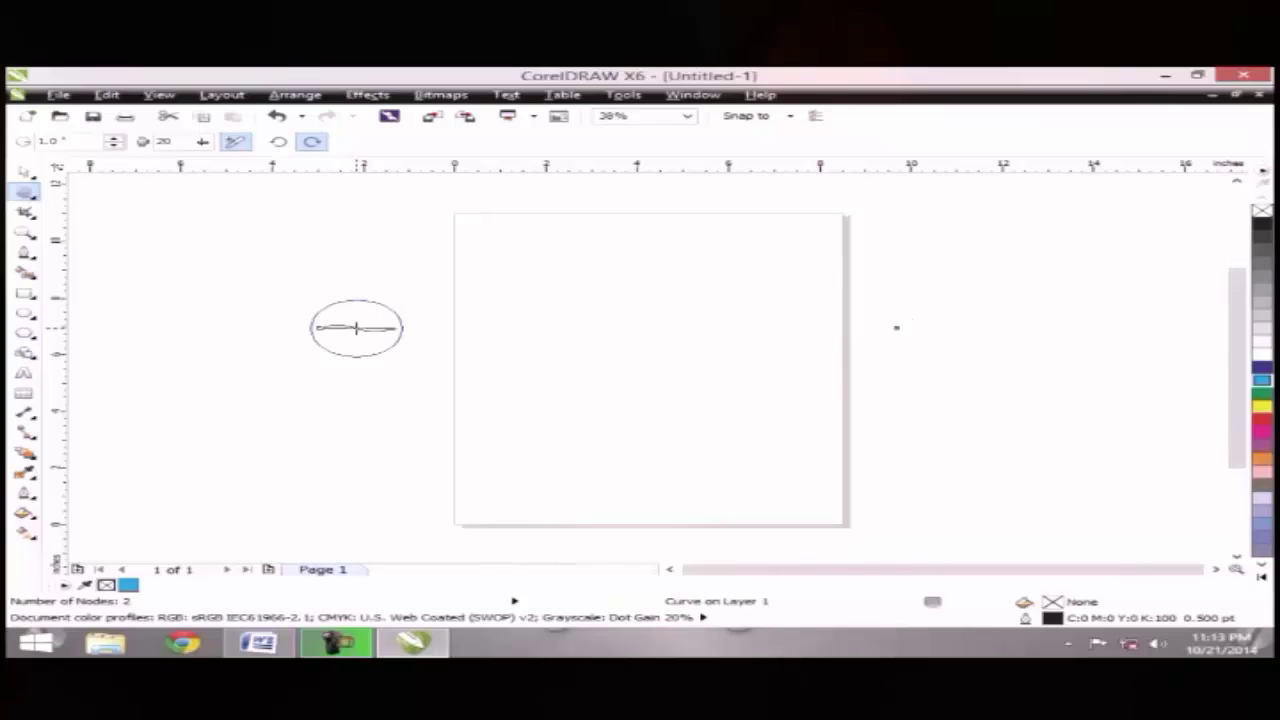
pyautogui.moveTo(357, 328); pyautogui.dragTo(357, 329)
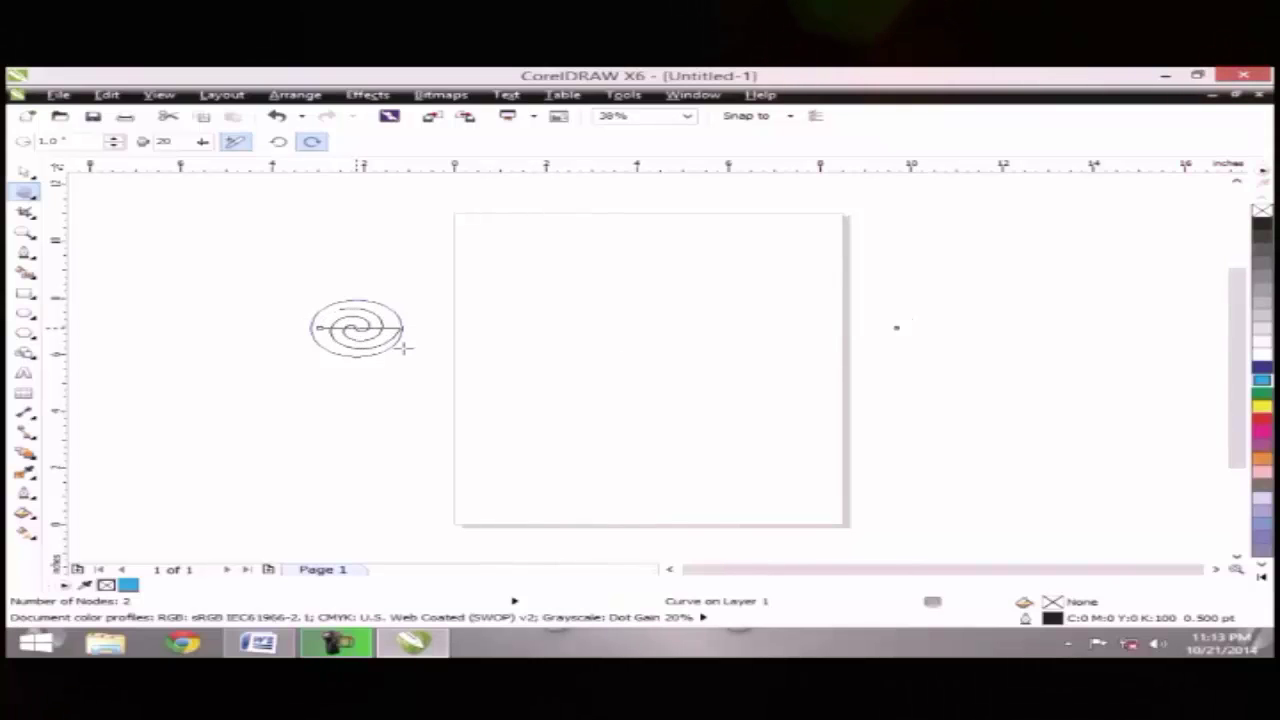
pyautogui.moveTo(448, 332); pyautogui.dragTo(448, 332)
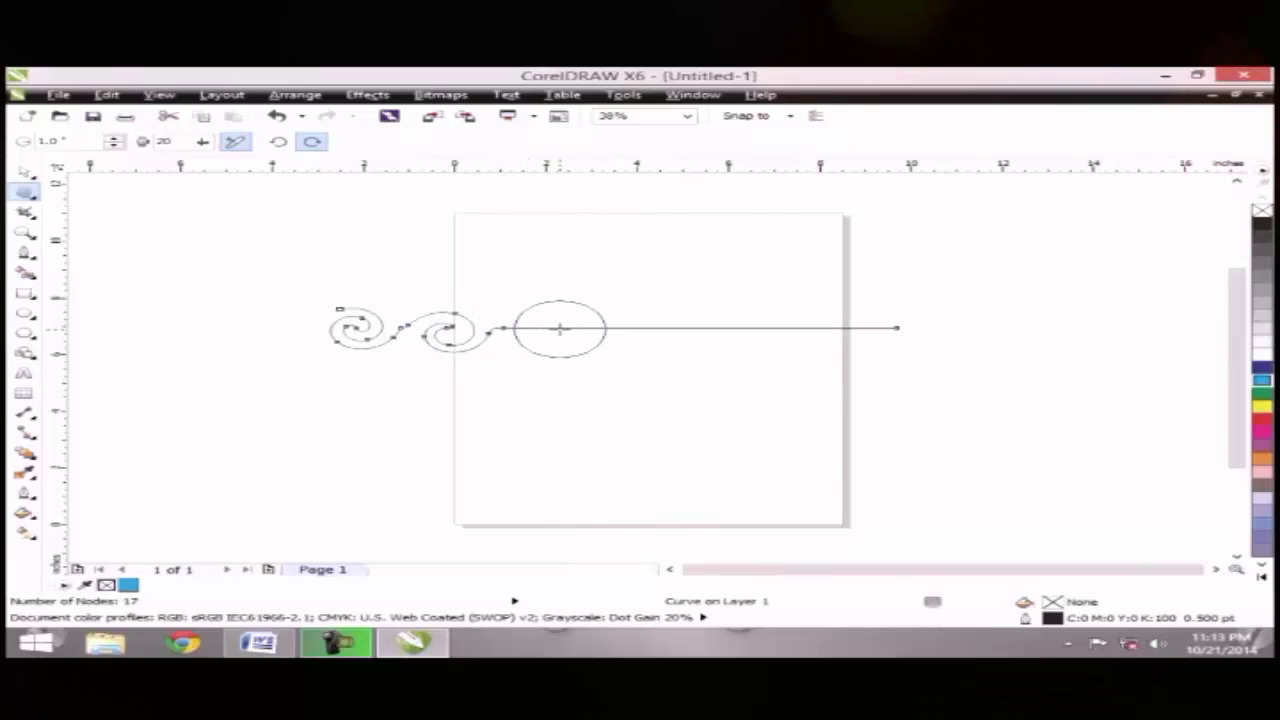
pyautogui.moveTo(560, 331); pyautogui.dragTo(560, 331)
pyautogui.moveTo(675, 333); pyautogui.dragTo(675, 333)
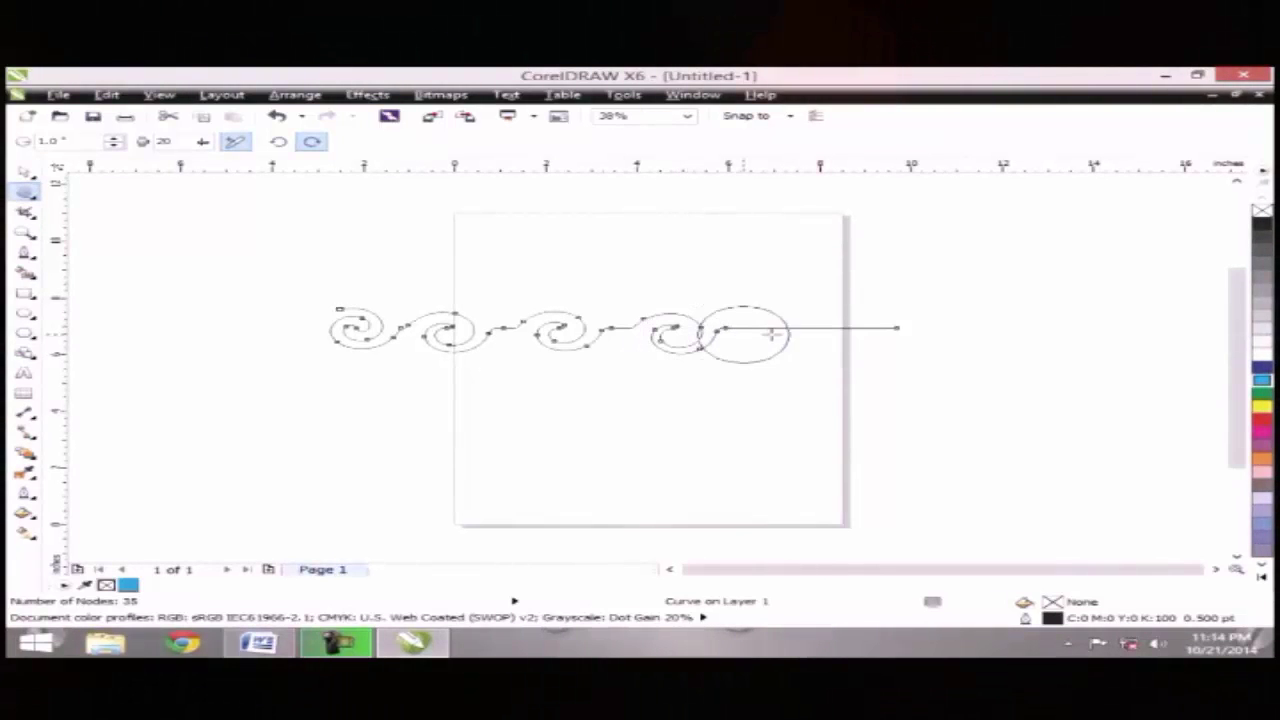
pyautogui.moveTo(773, 331); pyautogui.dragTo(773, 331)
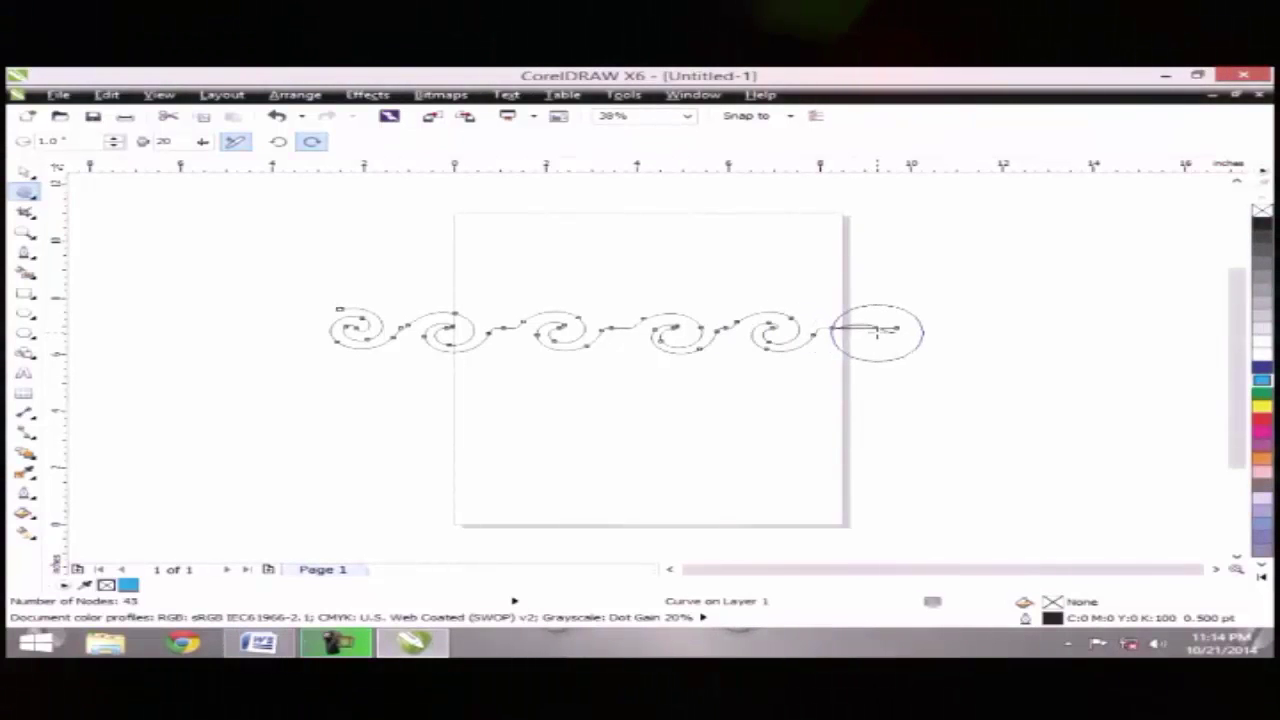
pyautogui.moveTo(877, 331); pyautogui.dragTo(877, 331)
pyautogui.click(26, 173)
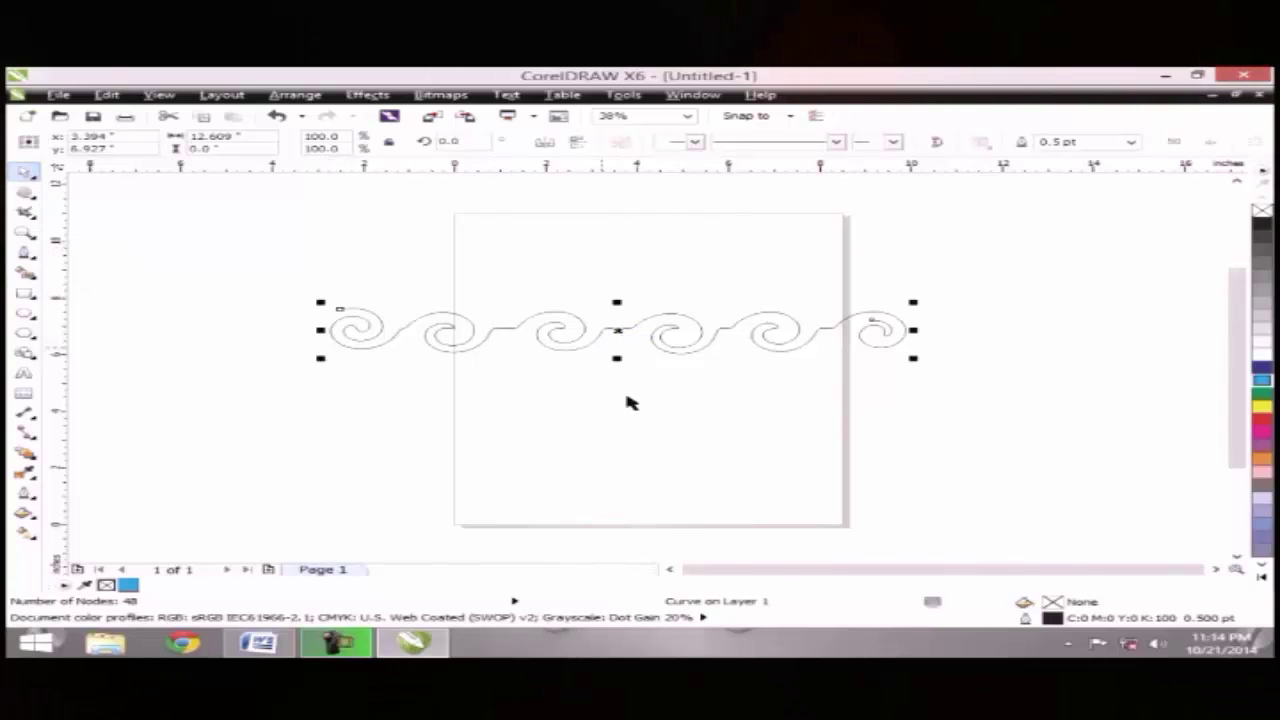
pyautogui.click(790, 399)
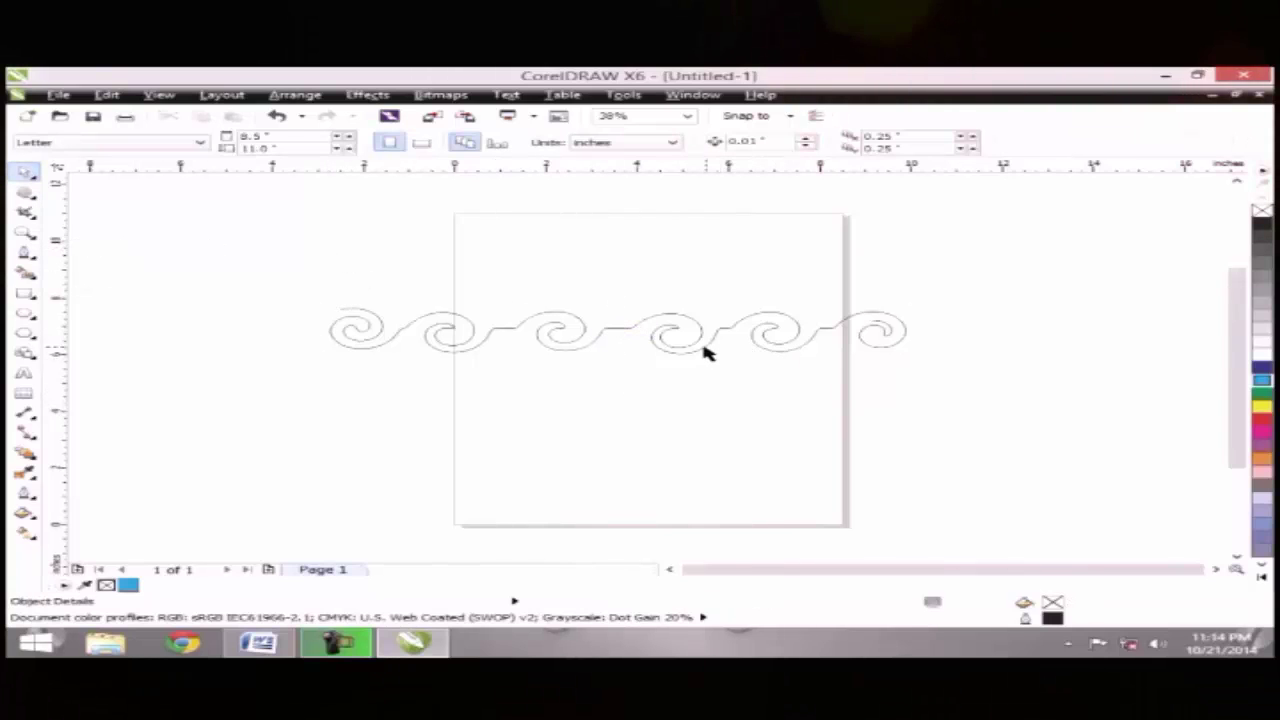
# Move the scroll-shaped curve left and slightly up, centring it at about X 2.6, Y 7.6 inches, and leave it selected
pyautogui.moveTo(704, 352); pyautogui.dragTo(608, 343)
pyautogui.click(606, 380)
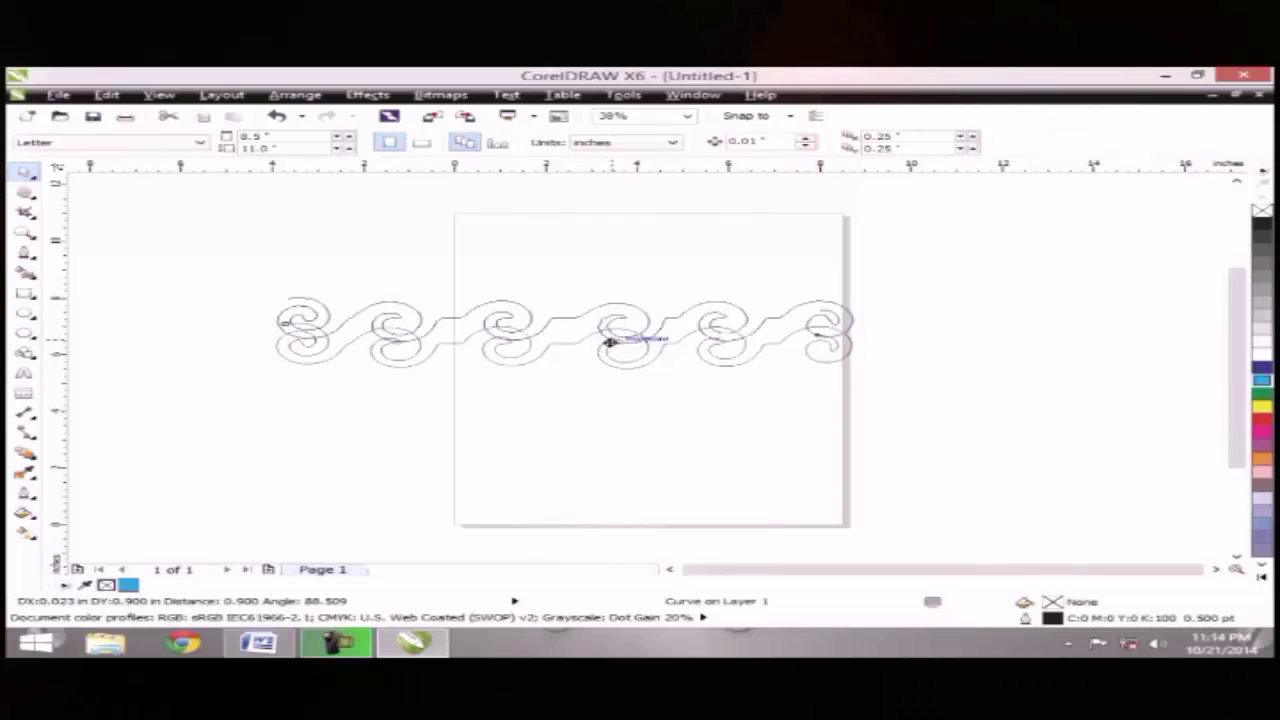
pyautogui.click(481, 365)
pyautogui.moveTo(470, 322)
pyautogui.mouseDown()
pyautogui.moveTo(491, 309)
pyautogui.moveTo(478, 309)
pyautogui.mouseUp()
pyautogui.click(561, 336)
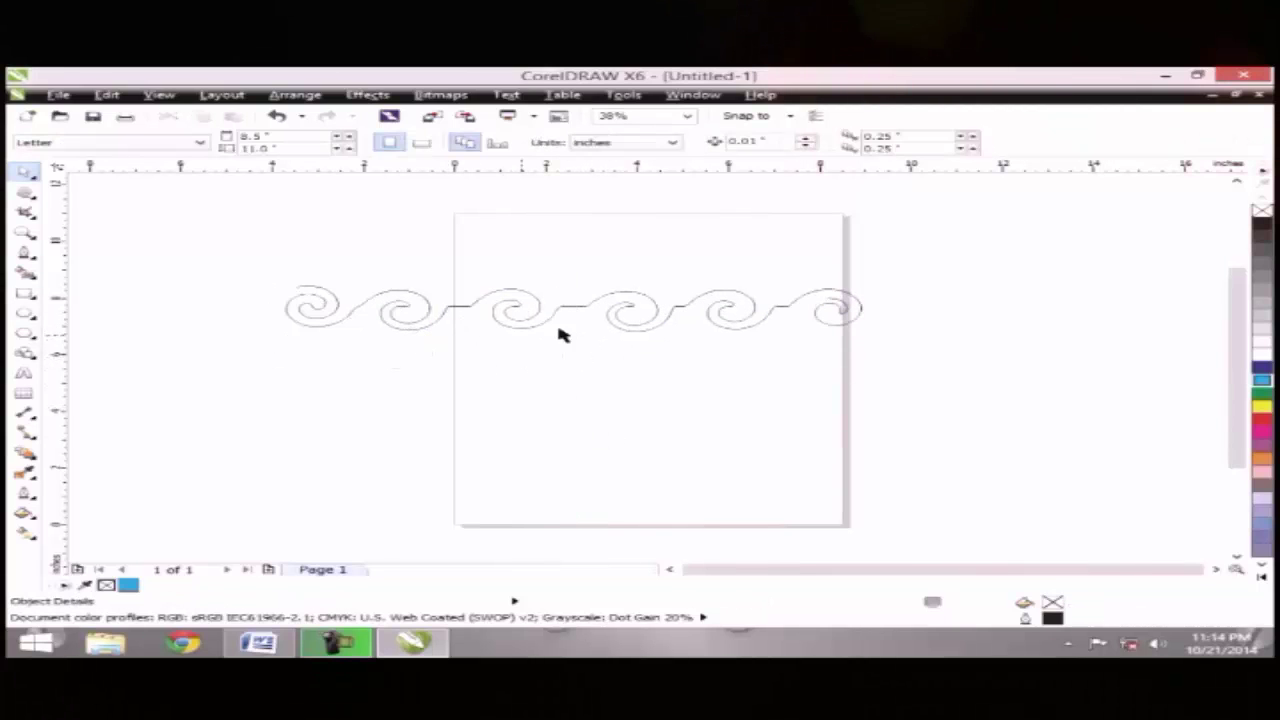
pyautogui.click(779, 316)
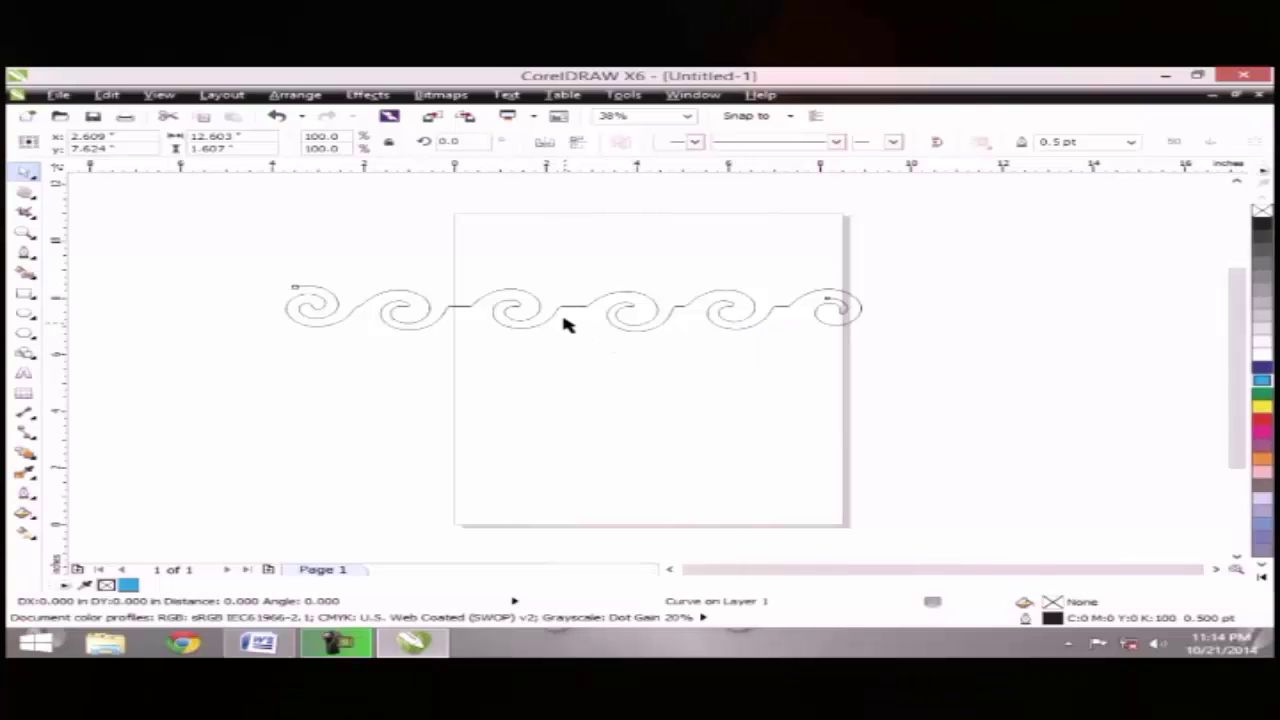